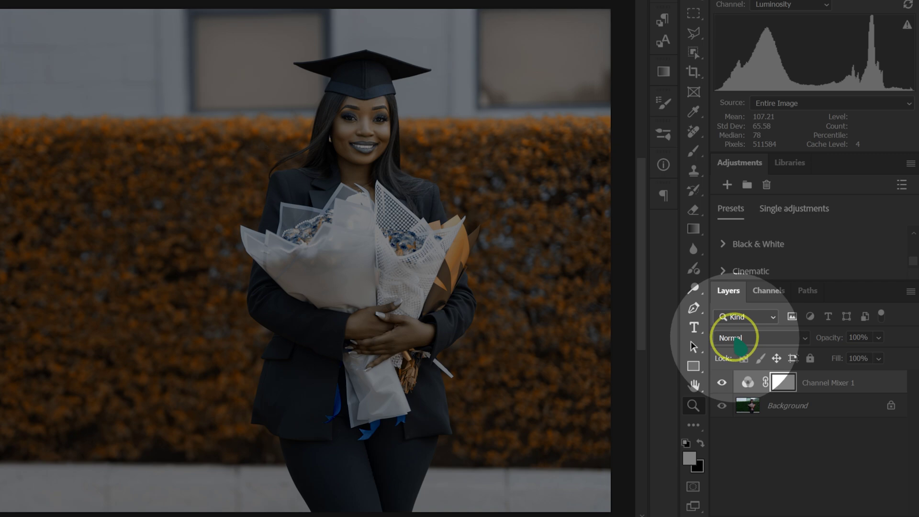
Set the Channel Mixer layer's blend mode to Lighten and toggle its visibility to compare before and after.
left_click(733, 338)
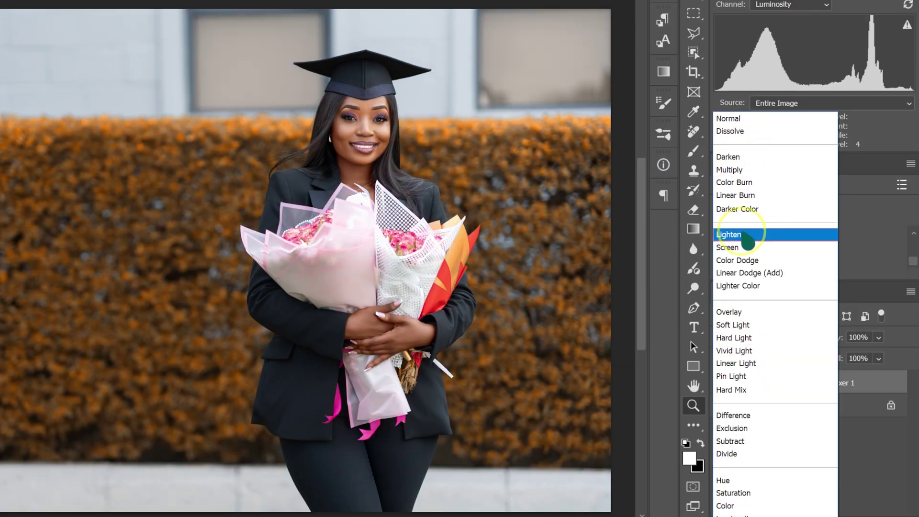
left_click(727, 233)
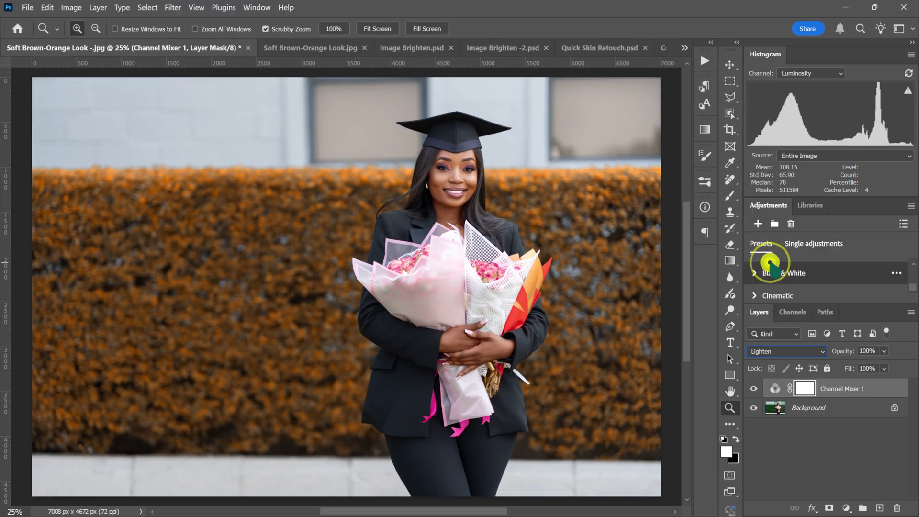
left_click(754, 389)
left_click(754, 389)
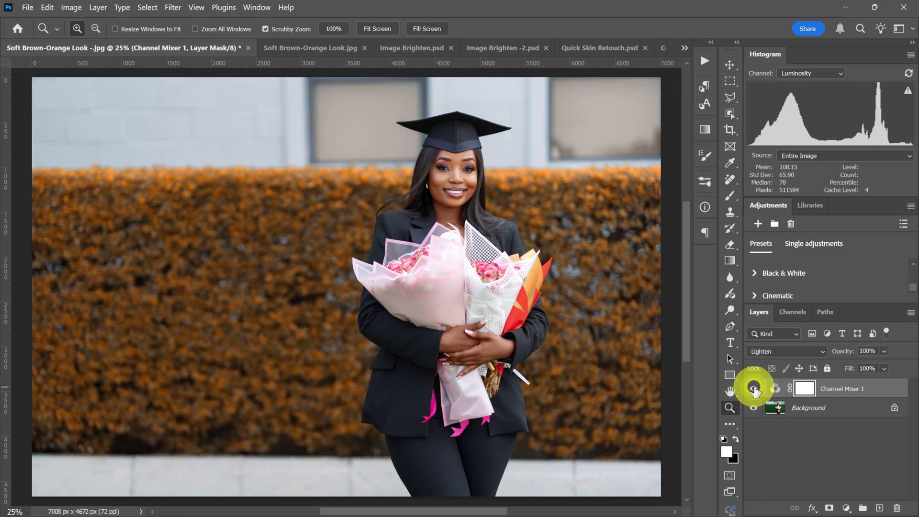
left_click(754, 389)
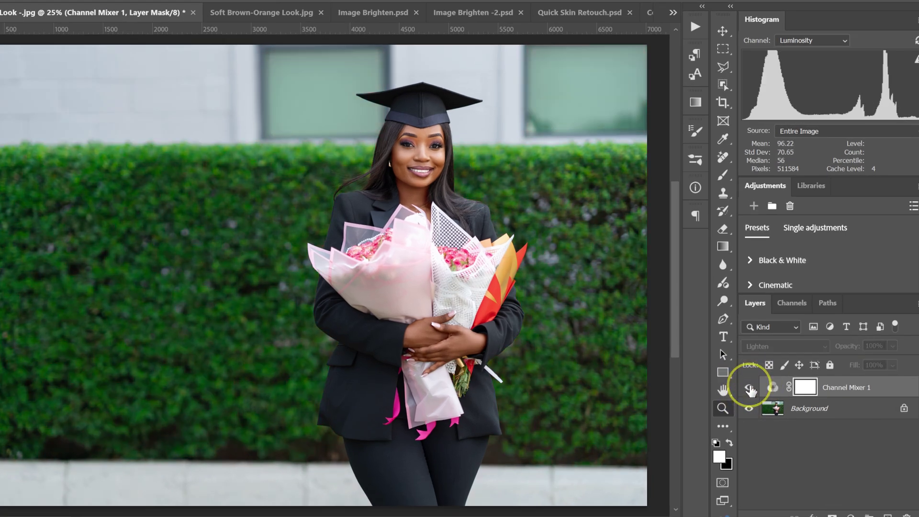
left_click(749, 388)
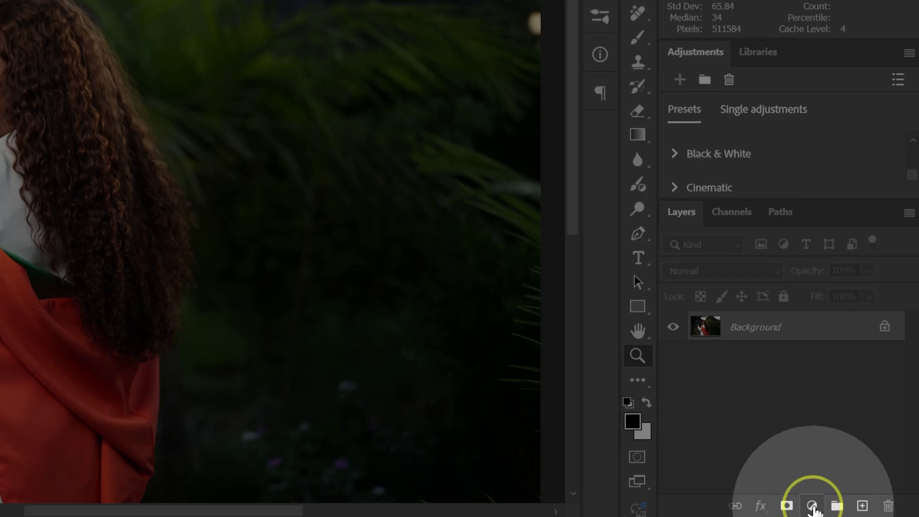
Add a white (ffffff) Solid Color fill layer above the Background and set its blend mode to Soft Light.
left_click(812, 507)
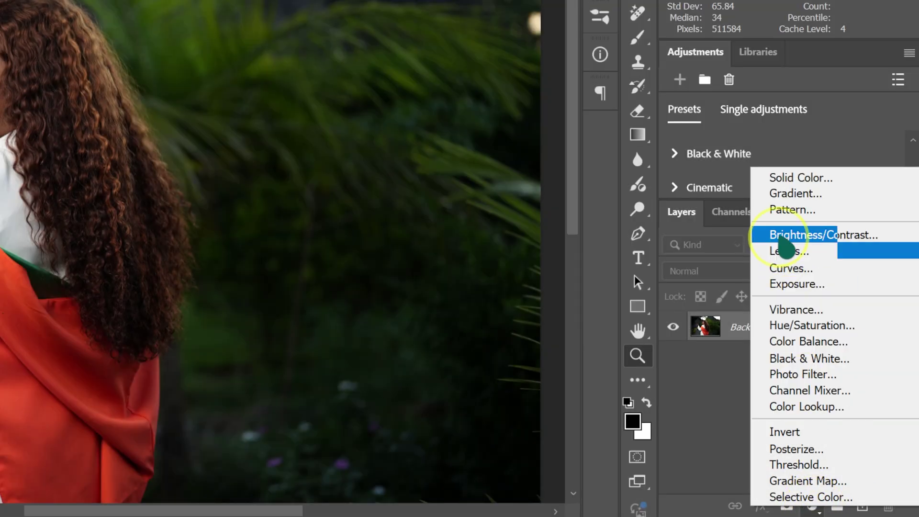
left_click(785, 178)
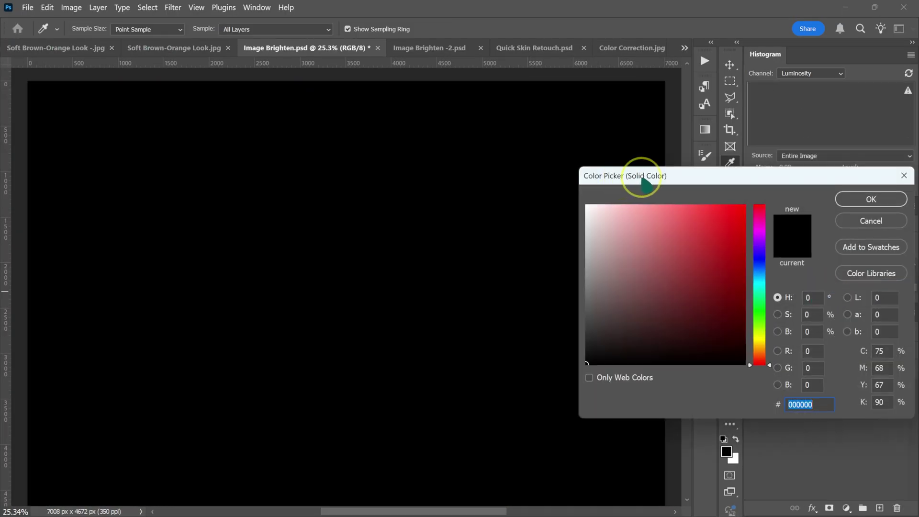
left_click_drag(644, 182, 592, 105)
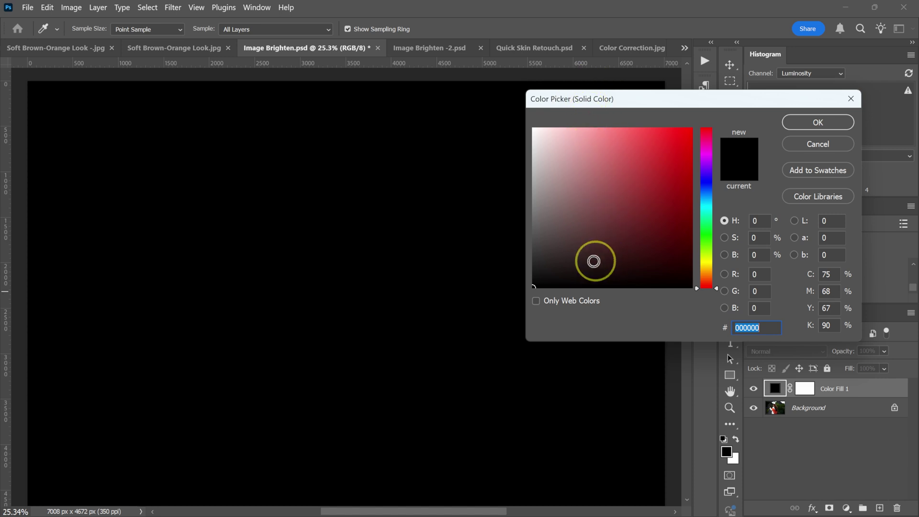
key("alt")
left_click_drag(580, 261, 532, 131)
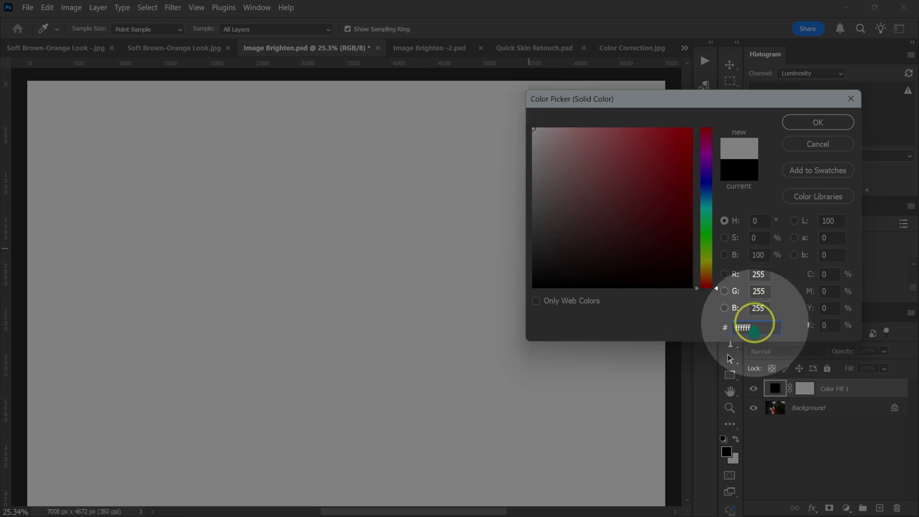
left_click(818, 123)
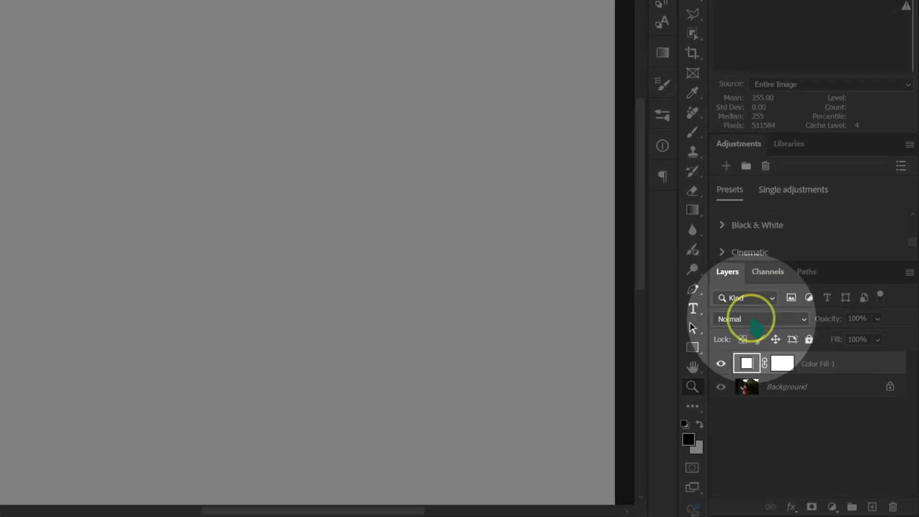
left_click(754, 320)
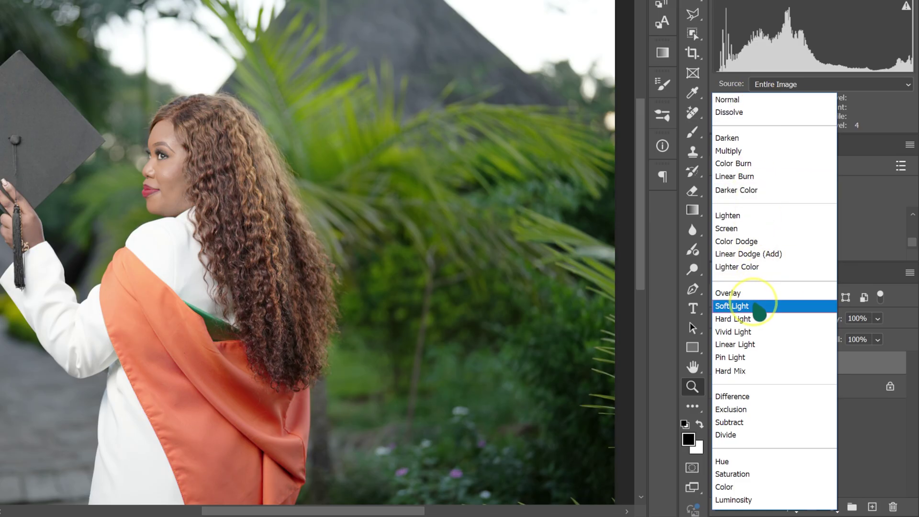
left_click(758, 308)
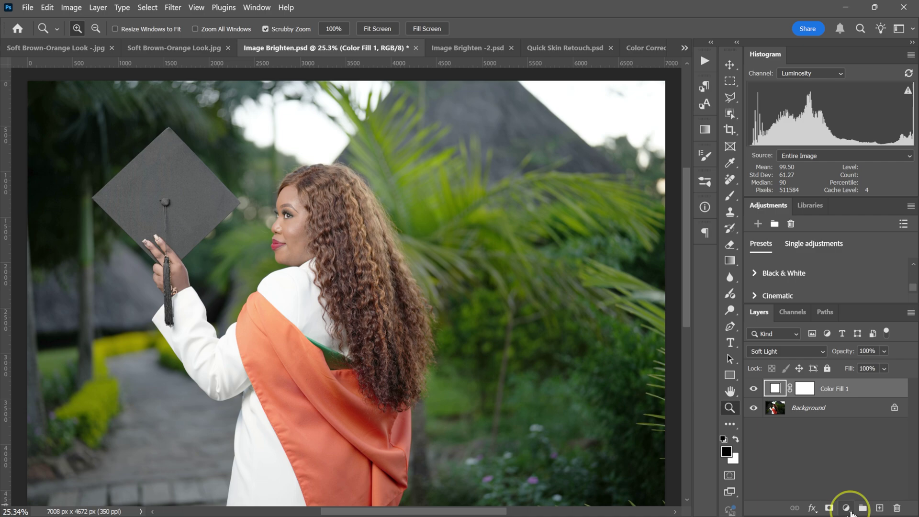
Add a Brightness/Contrast adjustment layer above the color fill and set its contrast to 100.
left_click(846, 508)
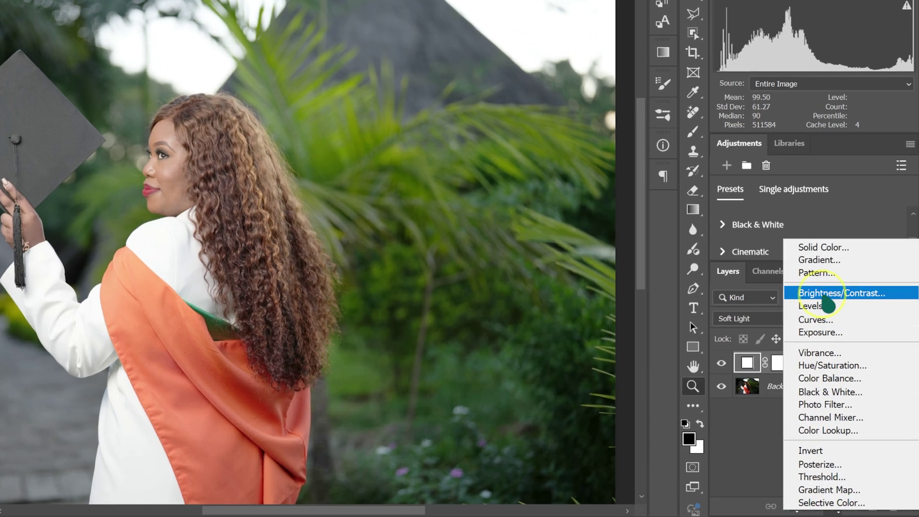
left_click(827, 297)
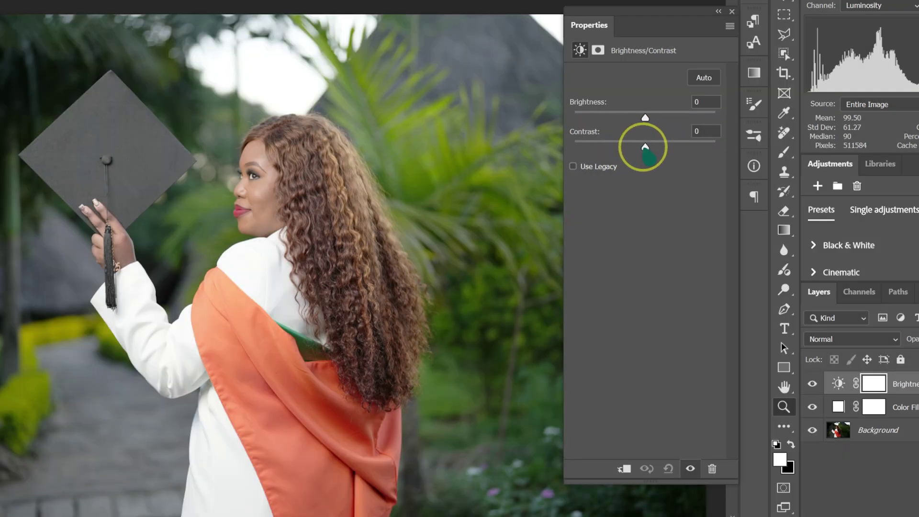
left_click_drag(645, 147, 726, 151)
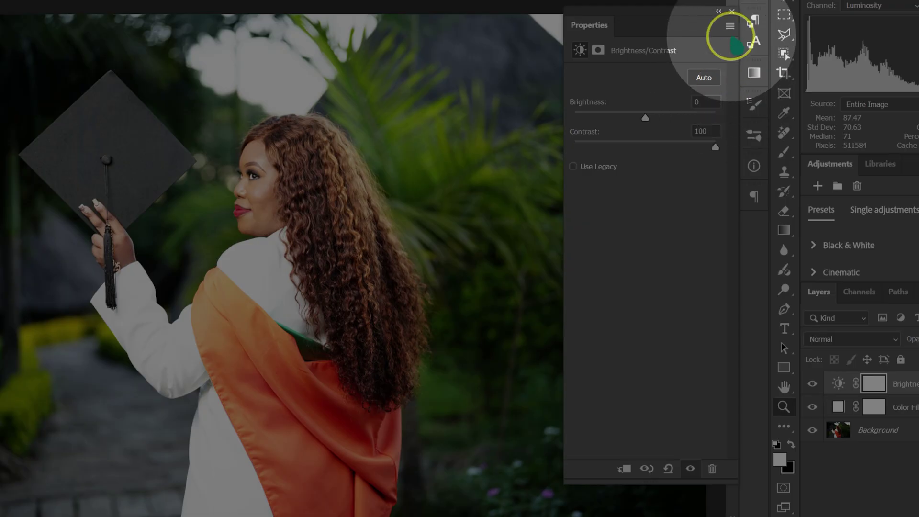
left_click(731, 11)
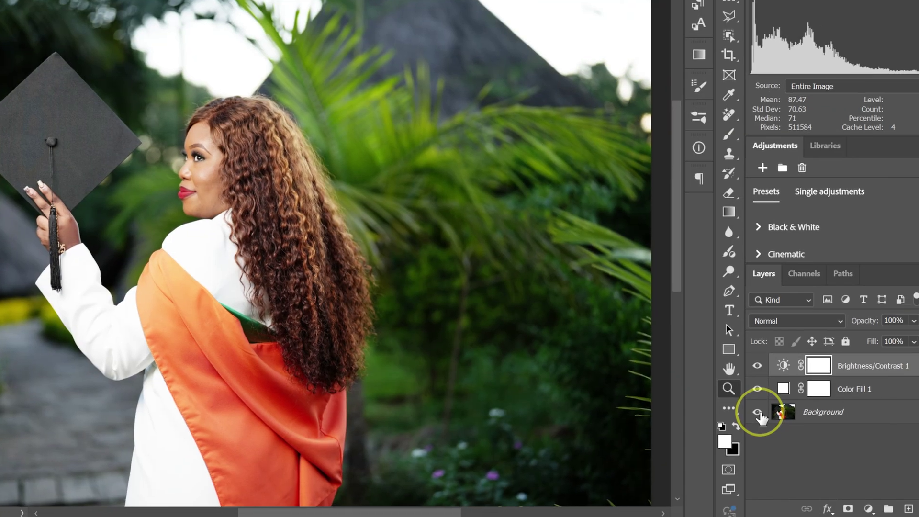
Compare the original photo with the brightened version by showing only the Background and restoring all layers.
left_click(757, 413, "alt")
left_click(757, 413, "alt")
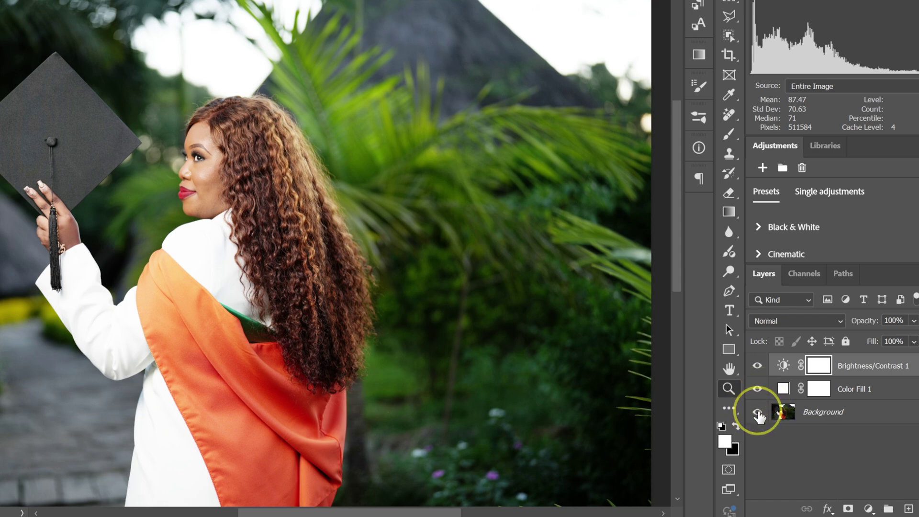
left_click(757, 413, "alt")
left_click(757, 413, "alt")
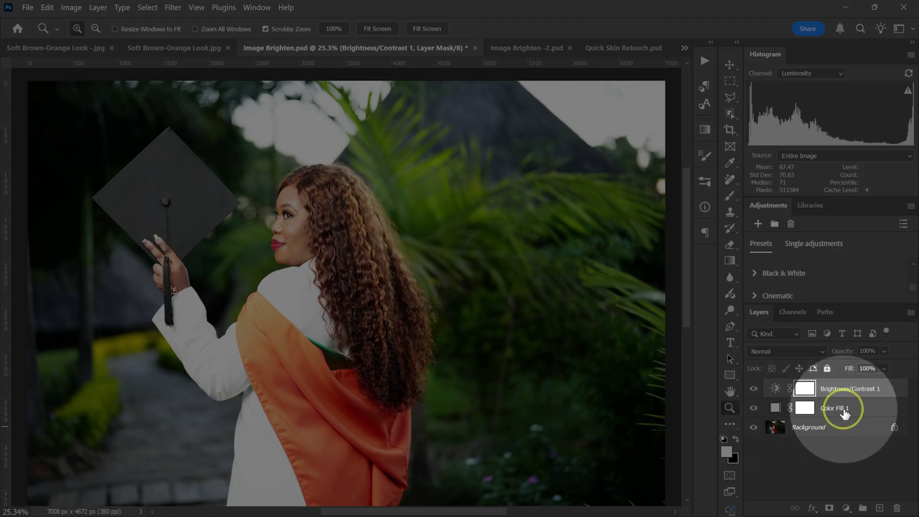
Reduce the opacity of the Color Fill 1 layer to 85%.
left_click(866, 393)
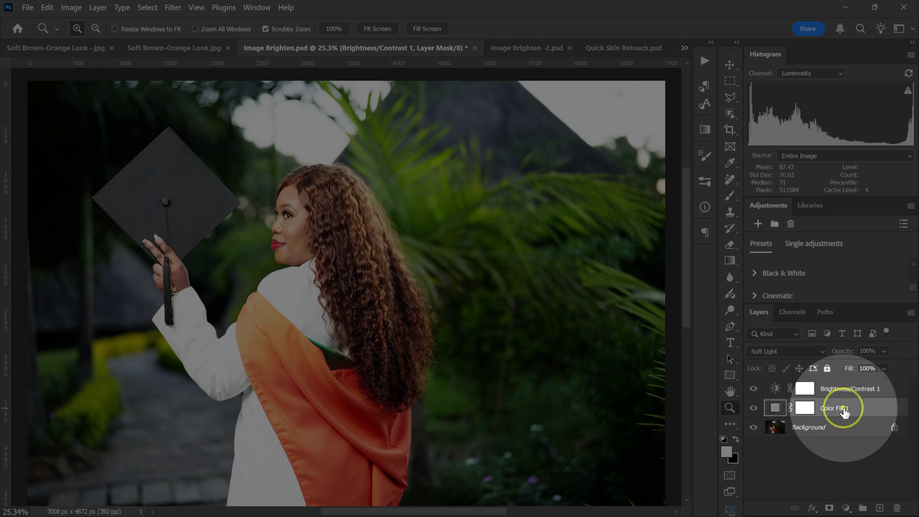
left_click(843, 410)
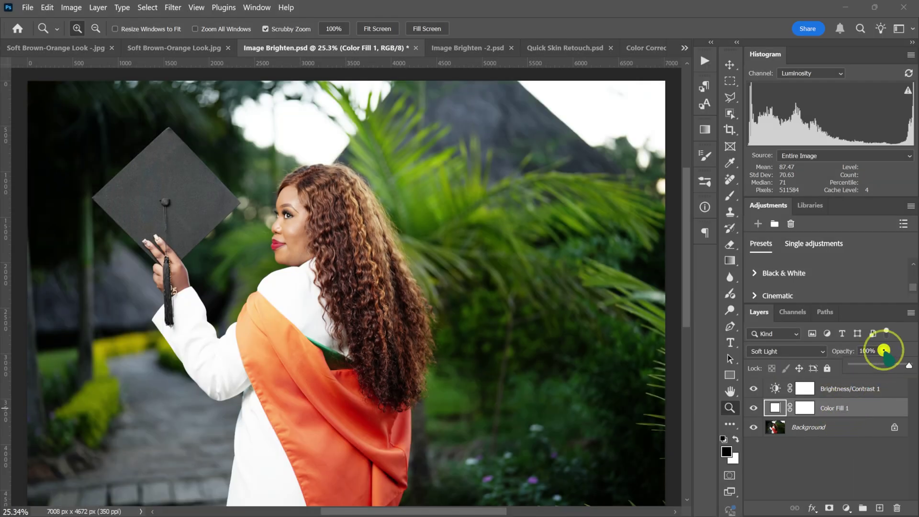
left_click_drag(903, 366, 900, 365)
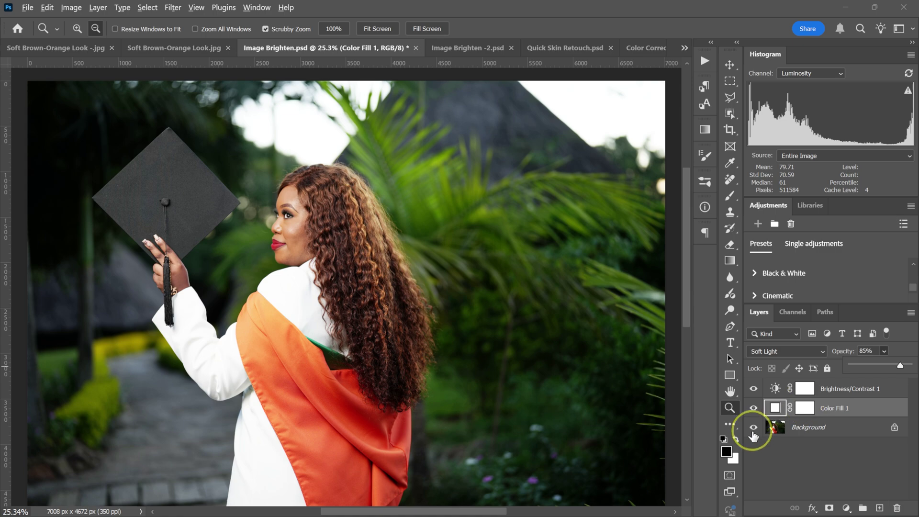
Check the reduced brightening against the original by isolating the Background layer and restoring the other layers.
left_click(755, 429, "alt")
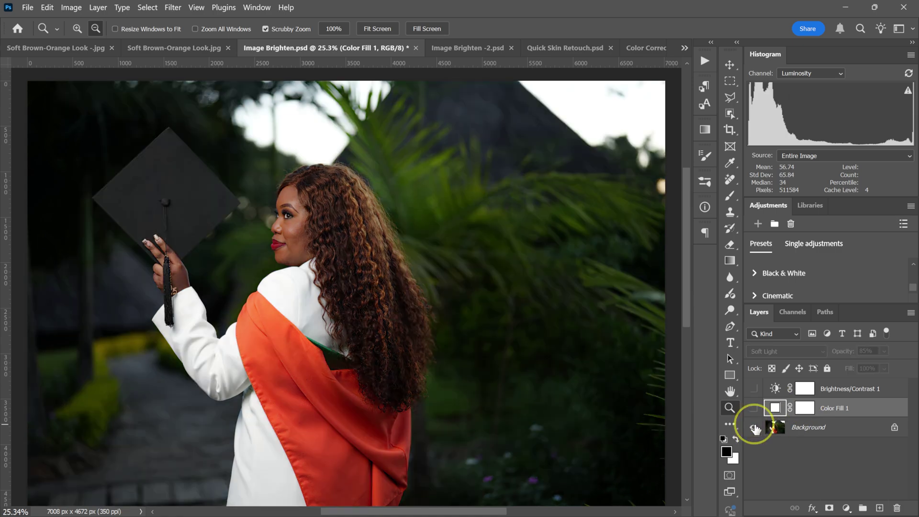
left_click(755, 429, "alt")
left_click(754, 428, "alt")
left_click(755, 429, "alt")
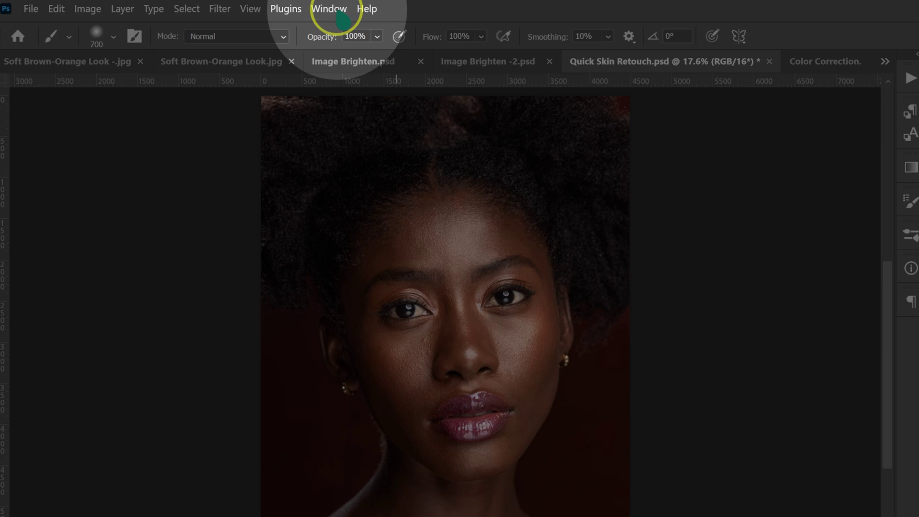
Show the available actions and run EK Auto Skin Retouch - Head Shot on the portrait.
left_click(329, 8)
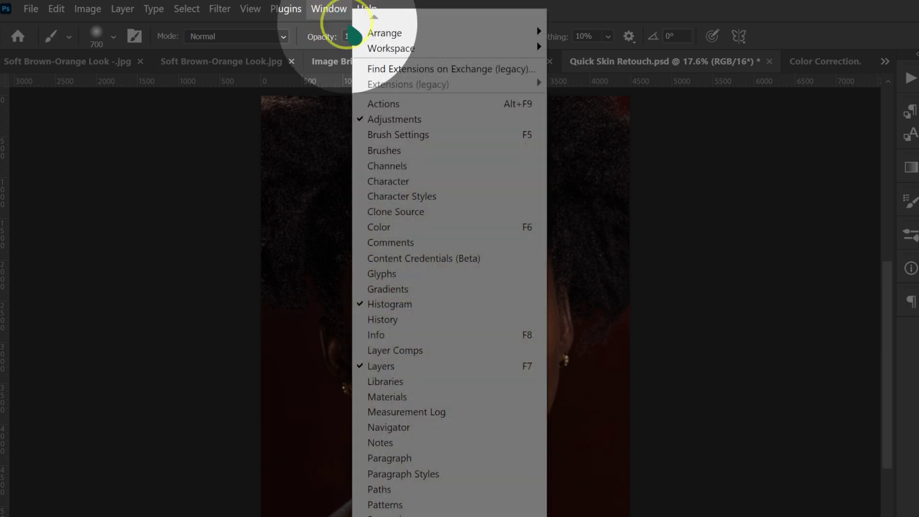
left_click(384, 103)
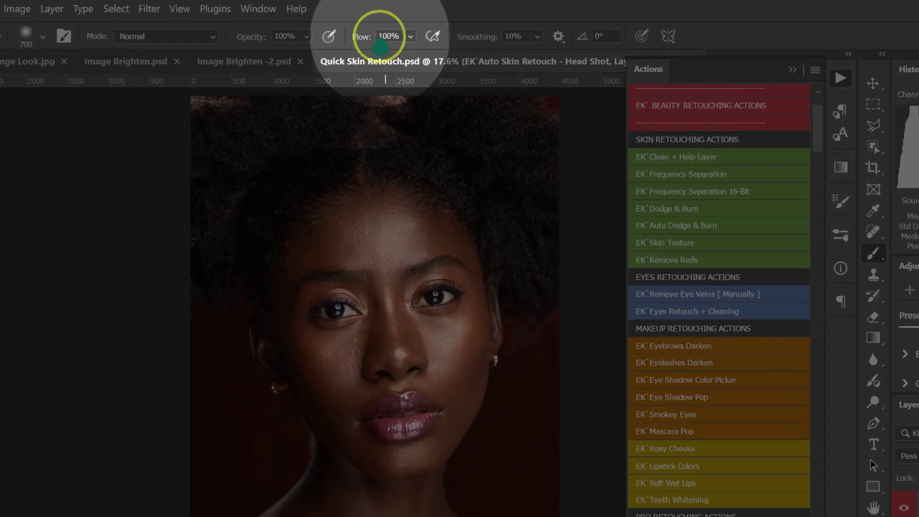
Set the brush flow to 20% and paint white on the retouch group's mask over the facial skin, reducing the brush size to 400 and 200.
left_click(399, 47)
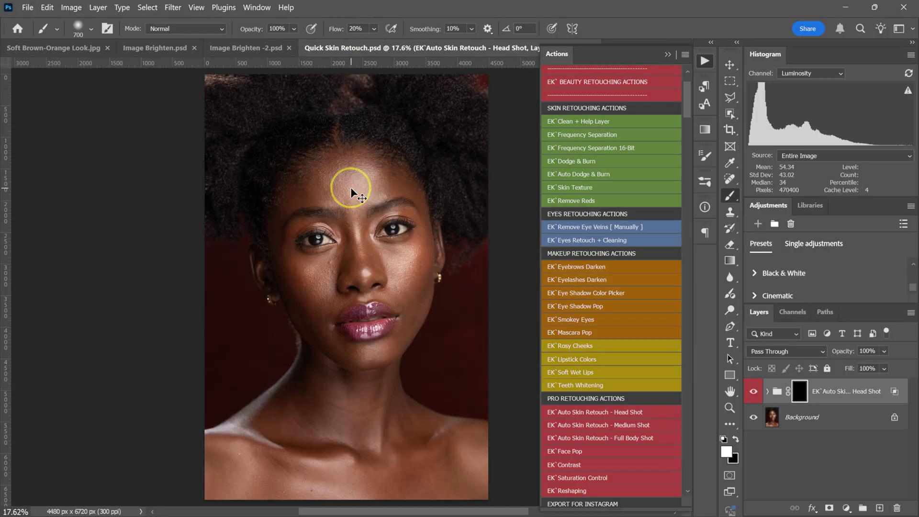
scroll(351, 191, "up", 3)
scroll(364, 172, "up", 2)
key("bracketleft")
key("bracketleft")
key("bracketleft")
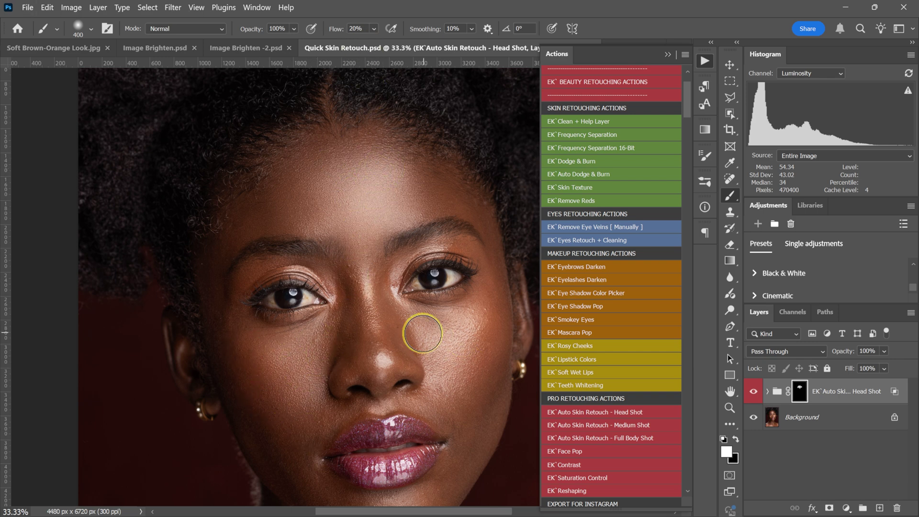
scroll(459, 433, "down", 4)
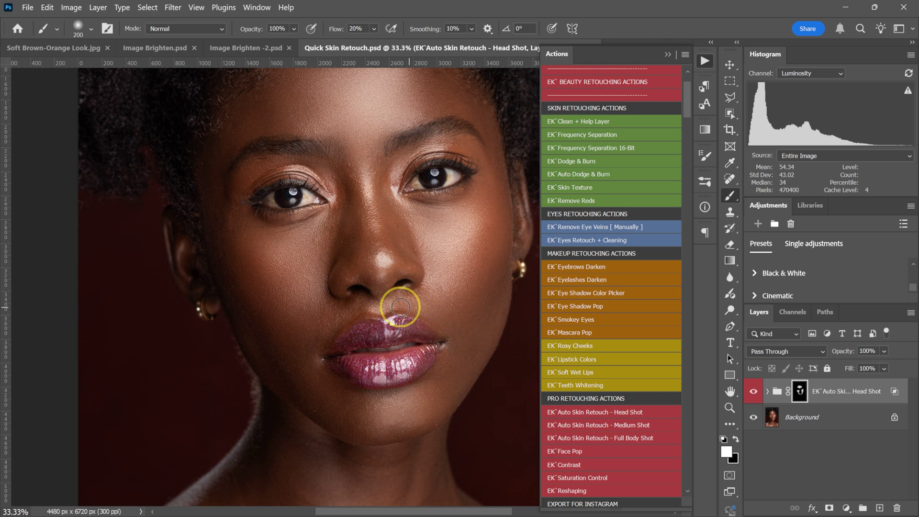
Enlarge the brush to 600 and paint white on the retouch group's mask over the neck, chest and shoulders.
scroll(312, 330, "down", 9)
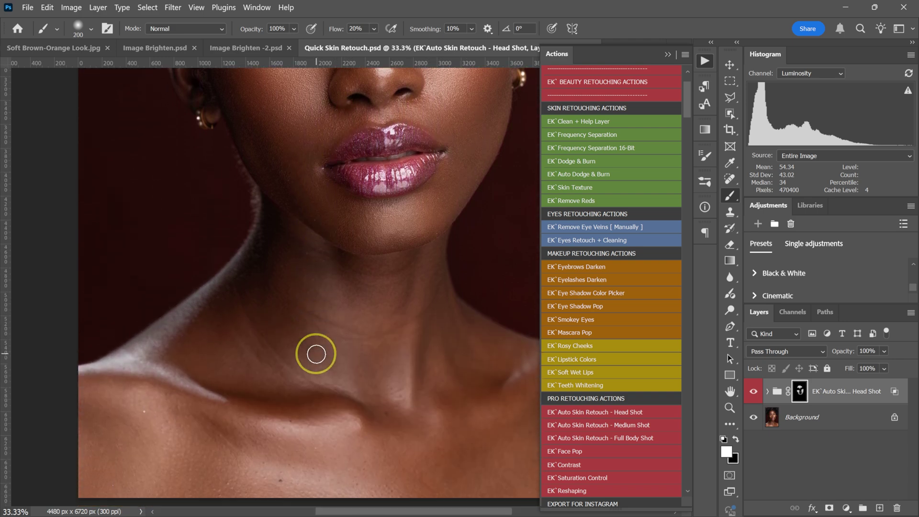
scroll(313, 353, "down", 1)
key("bracketright")
key("bracketright")
key("bracketright")
key("bracketright")
key("bracketright")
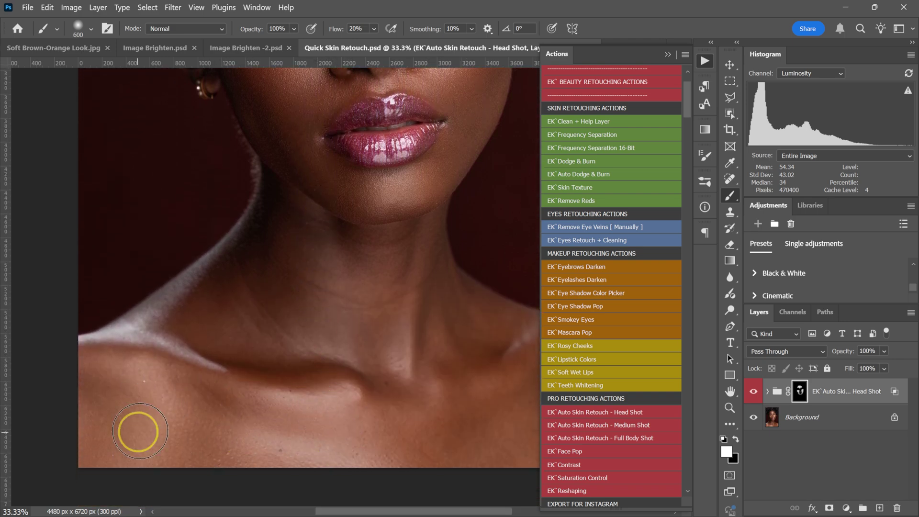
mouse_move(400, 430)
left_mouse_down()
mouse_move(385, 297)
mouse_move(323, 299)
mouse_move(375, 363)
mouse_move(266, 329)
left_mouse_up()
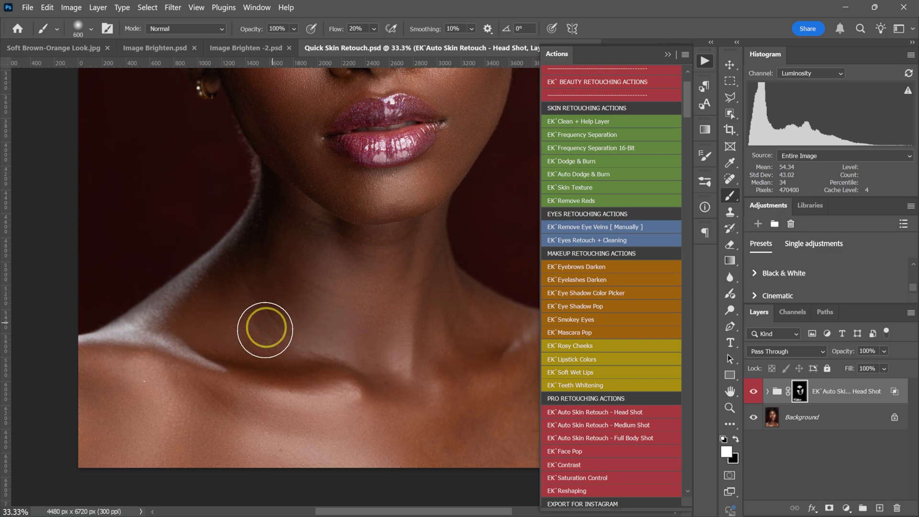
scroll(437, 349, "right", 10)
scroll(436, 349, "down", 1)
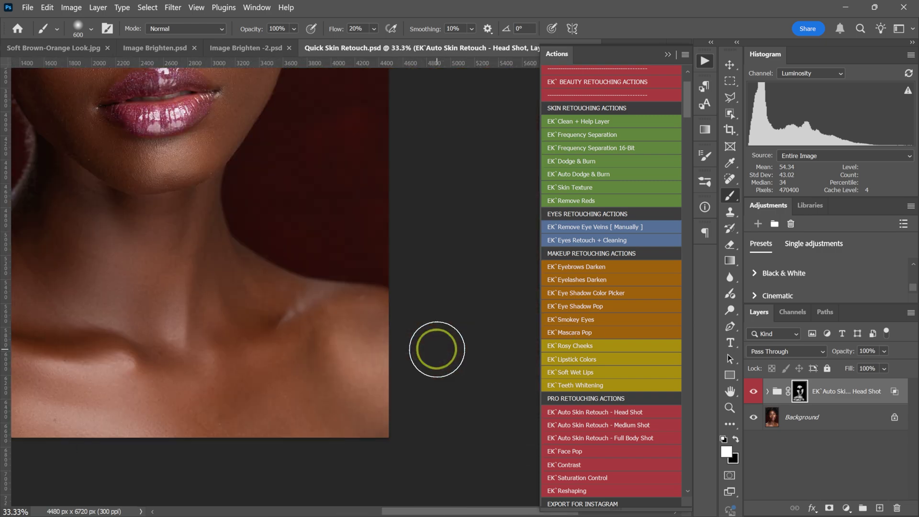
Set the brush flow to 5% for refining the retouch mask on the face.
scroll(244, 386, "up", 10)
scroll(242, 380, "left", 10)
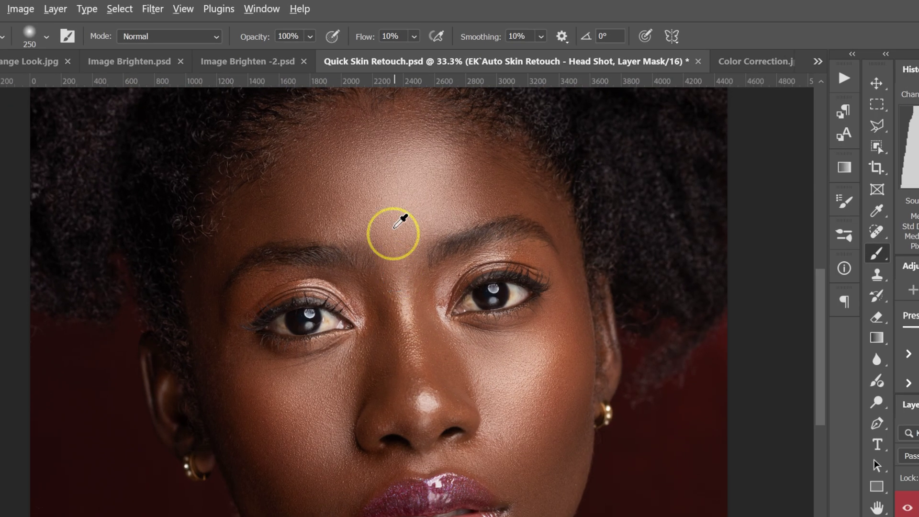
left_click(346, 29)
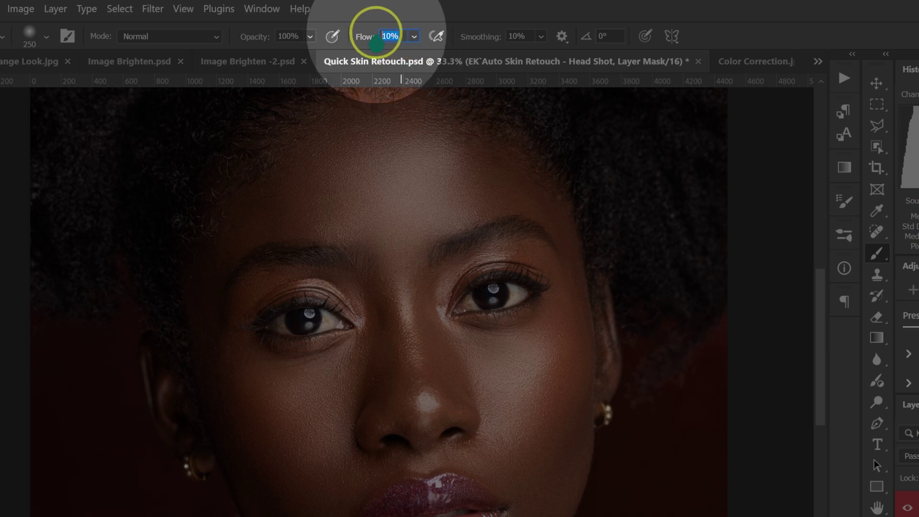
type("5")
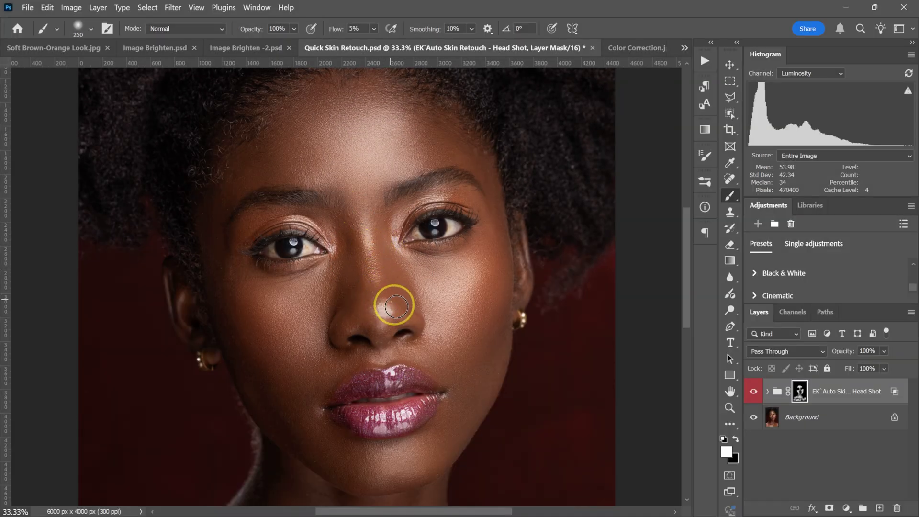
Refine the retouch group's mask with white paint on the face, reducing the brush size to 200, and compare before and after.
left_click_drag(366, 205, 366, 200)
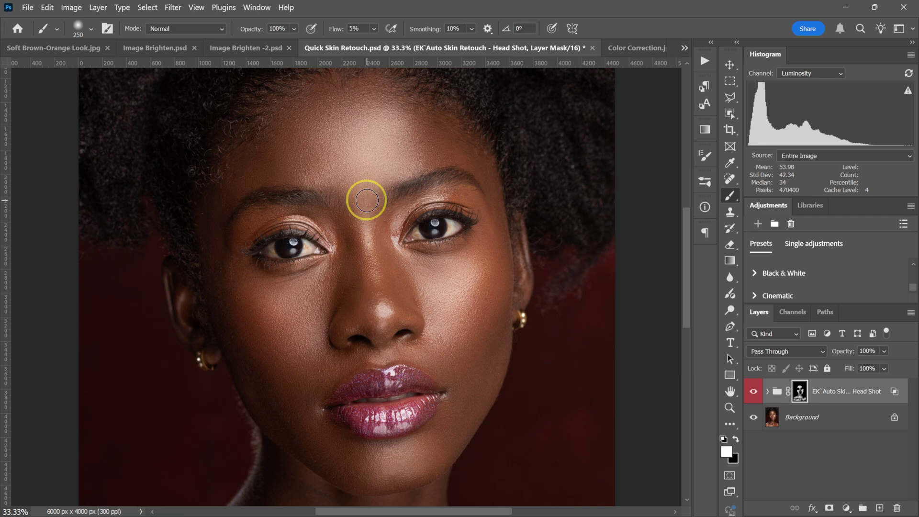
key("ctrl+minus")
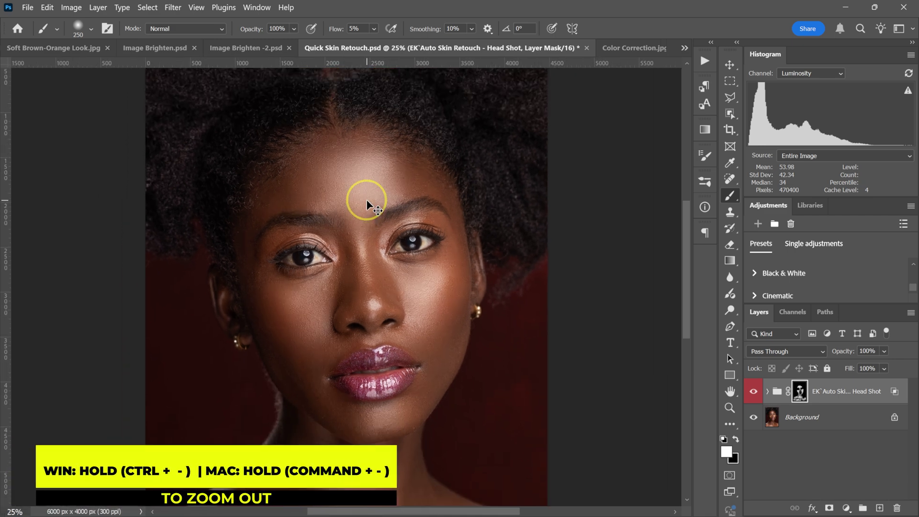
scroll(369, 204, "down", 1)
key("bracketleft")
key("bracketleft")
mouse_move(416, 201)
left_mouse_down()
mouse_move(420, 194)
mouse_move(333, 254)
mouse_move(312, 252)
mouse_move(318, 260)
left_mouse_up()
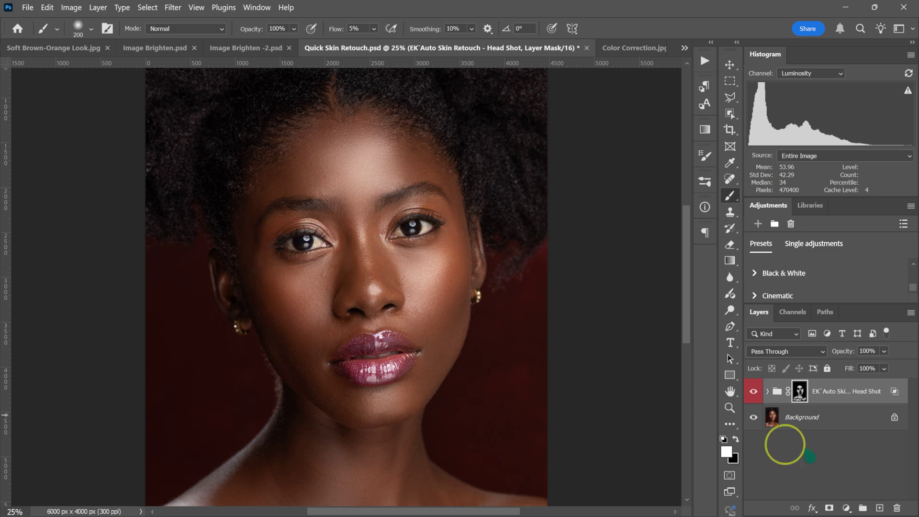
left_click(754, 392)
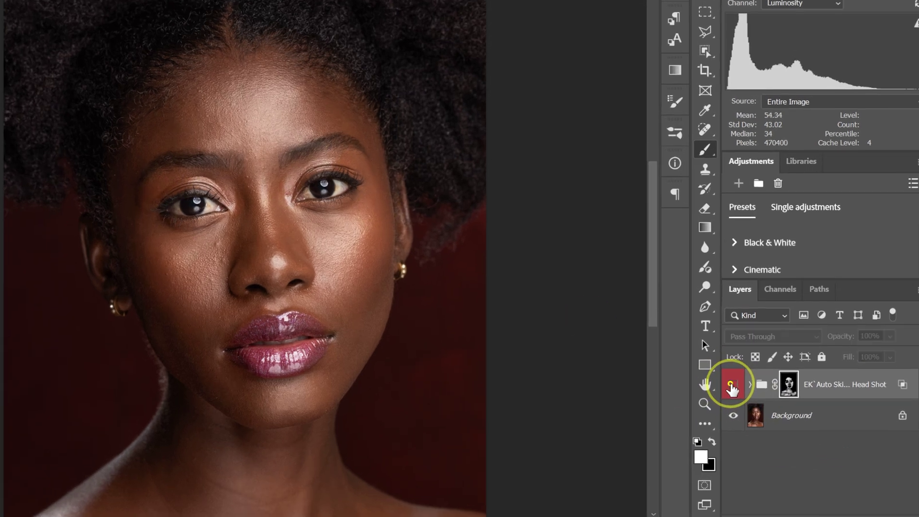
left_click(731, 385)
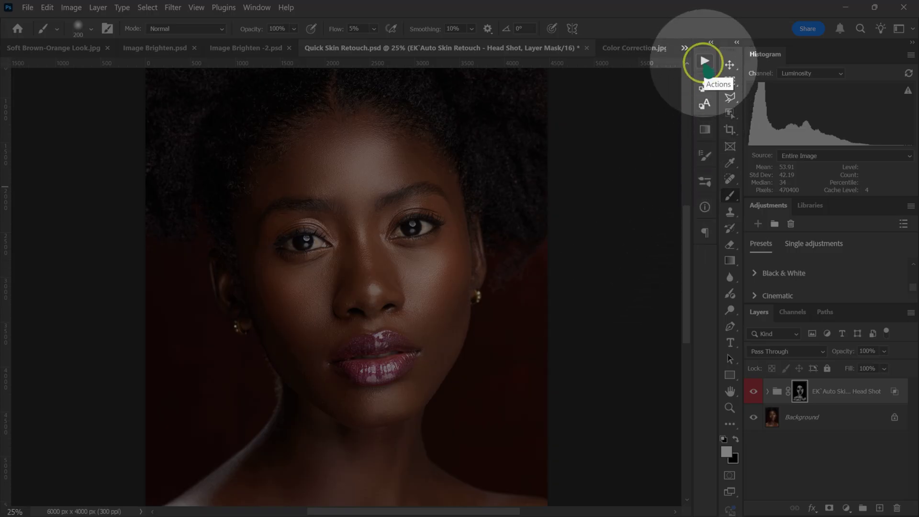
Run the EK Face Pop action on the portrait and toggle its layer group to compare the effect.
left_click(705, 61)
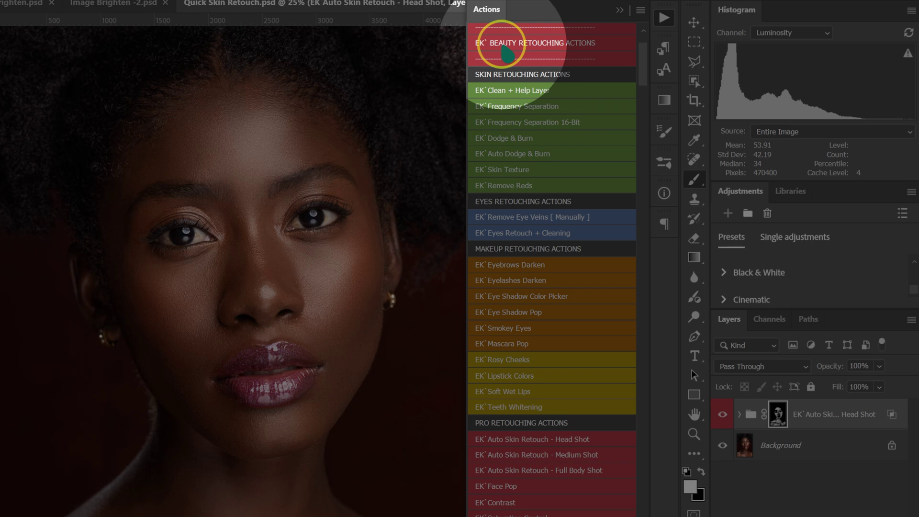
scroll(541, 240, "down", 1)
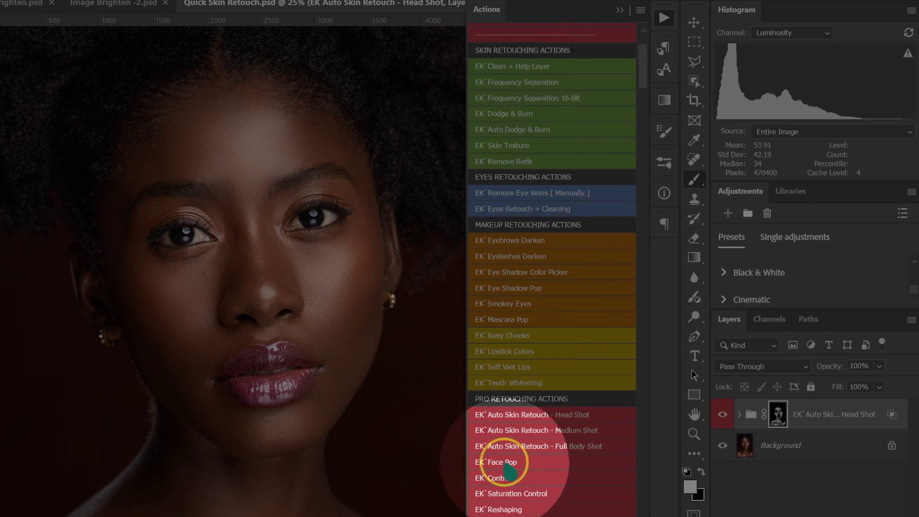
left_click(498, 462)
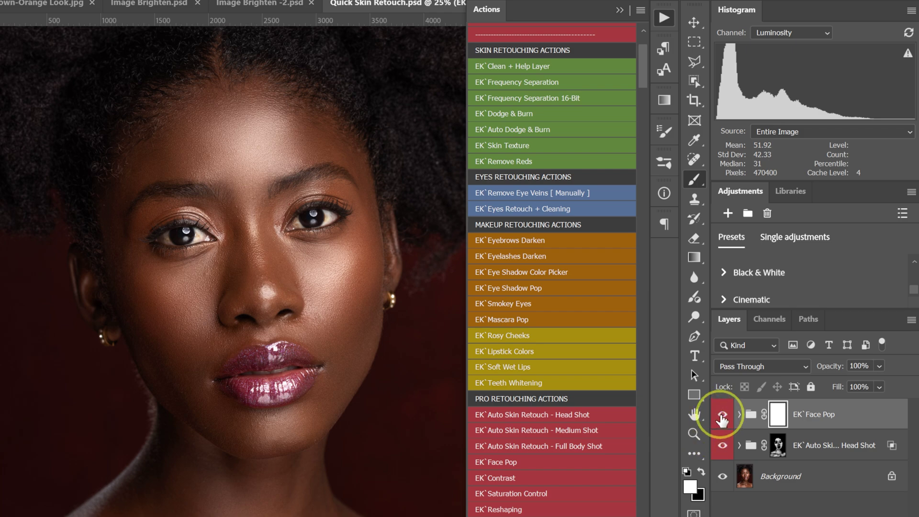
left_click(722, 416)
left_click(722, 415)
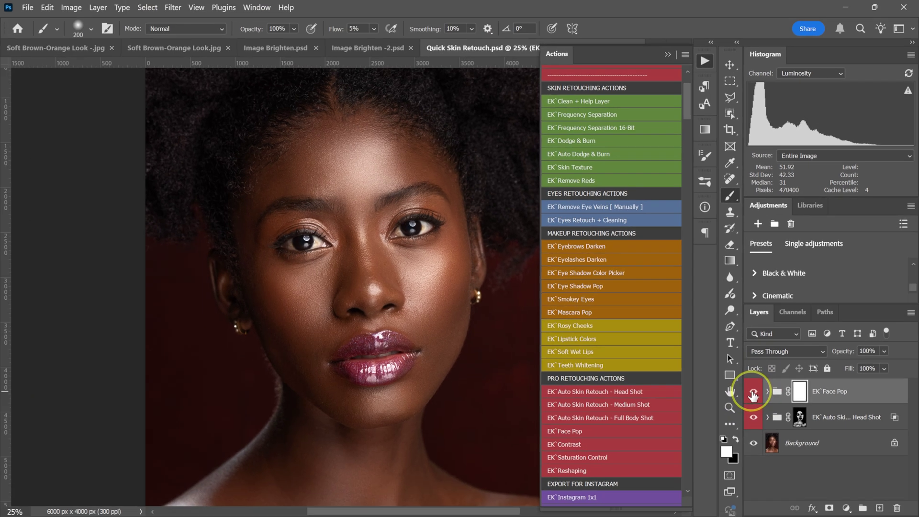
left_click(753, 393)
left_click(752, 393)
Run the EK Teeth & Eye Whitening action on the portrait.
scroll(608, 355, "down", 8)
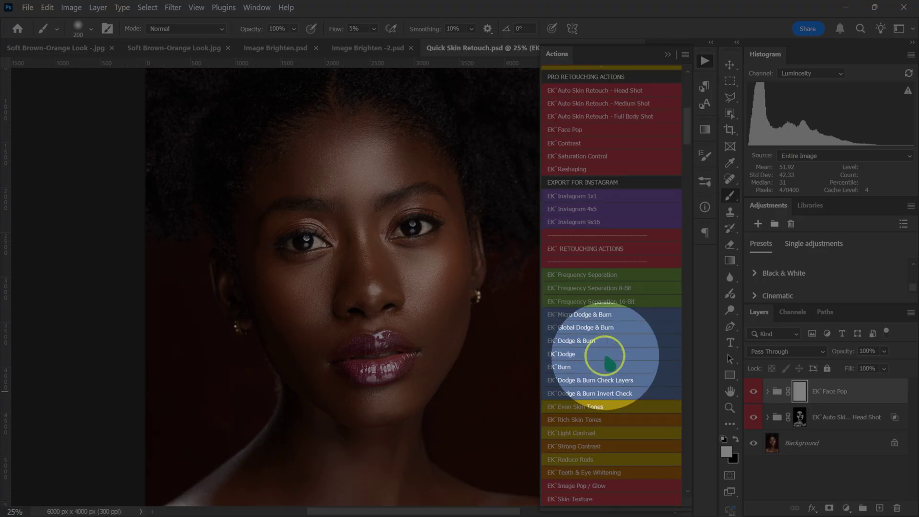
scroll(598, 364, "down", 3)
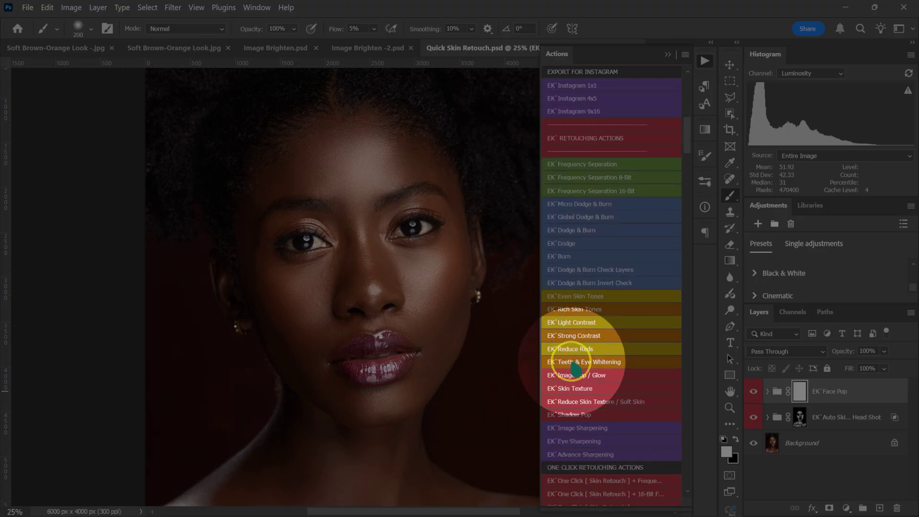
left_click(574, 363)
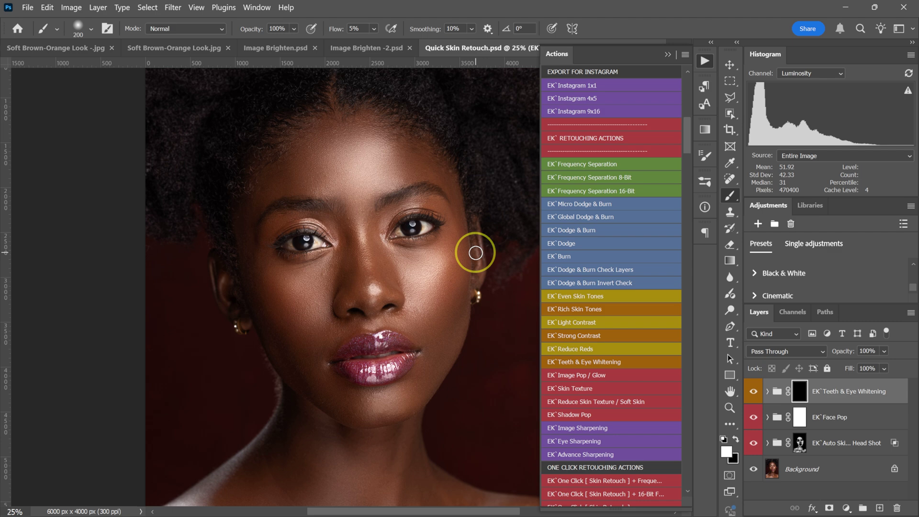
Set the brush flow to 100% and paint white on the whitening group's mask over both eyes, with brush sizes 90 and 80.
left_click(481, 247, "alt")
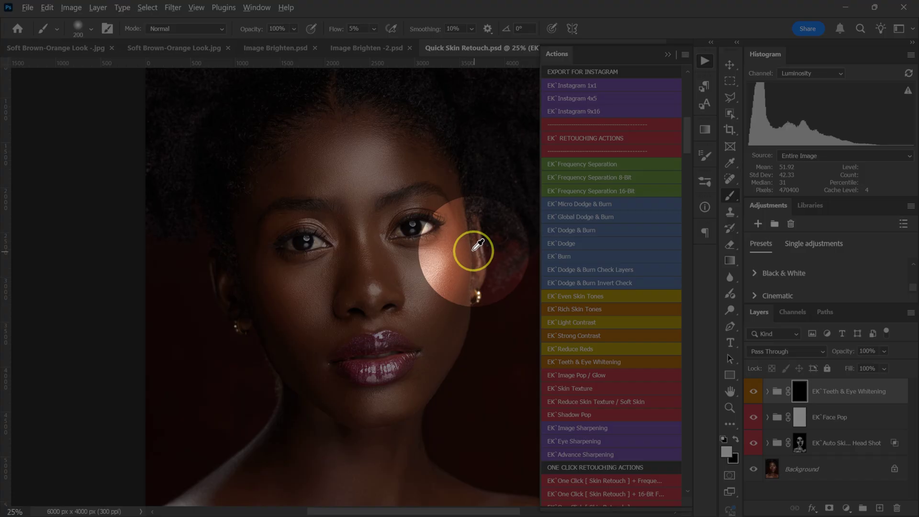
left_click(374, 29)
left_click_drag(374, 43, 433, 43)
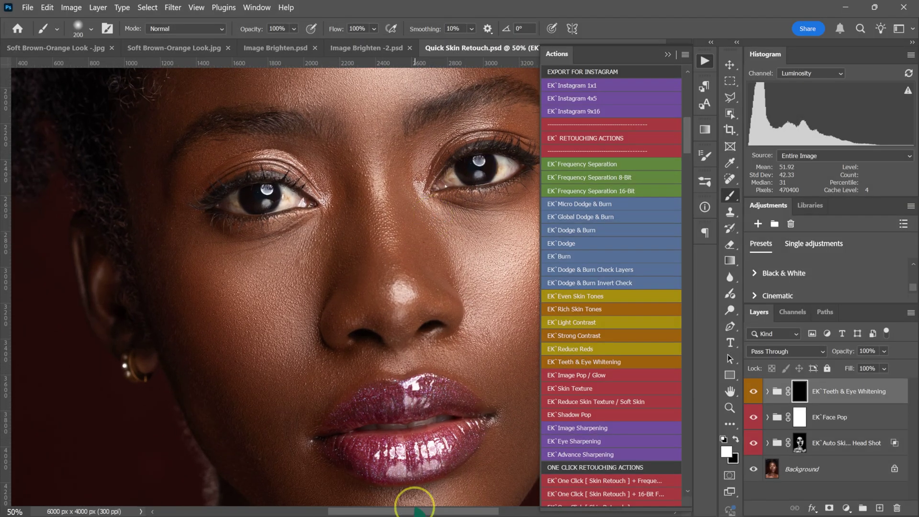
scroll(421, 499, "up", 1)
key("bracketleft")
key("bracketleft")
key("bracketleft")
key("bracketleft")
key("bracketleft")
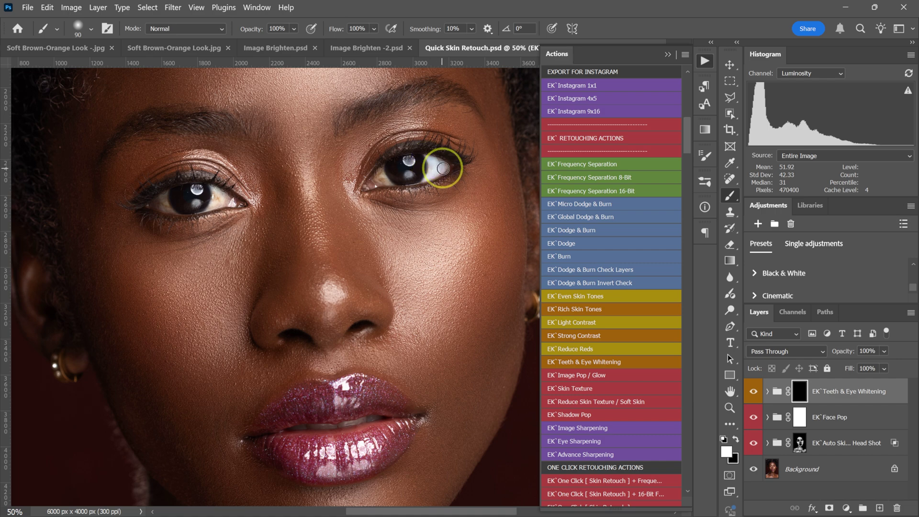
mouse_move(438, 169)
left_mouse_down()
mouse_move(383, 170)
mouse_move(416, 175)
mouse_move(407, 153)
left_mouse_up()
key("bracketleft")
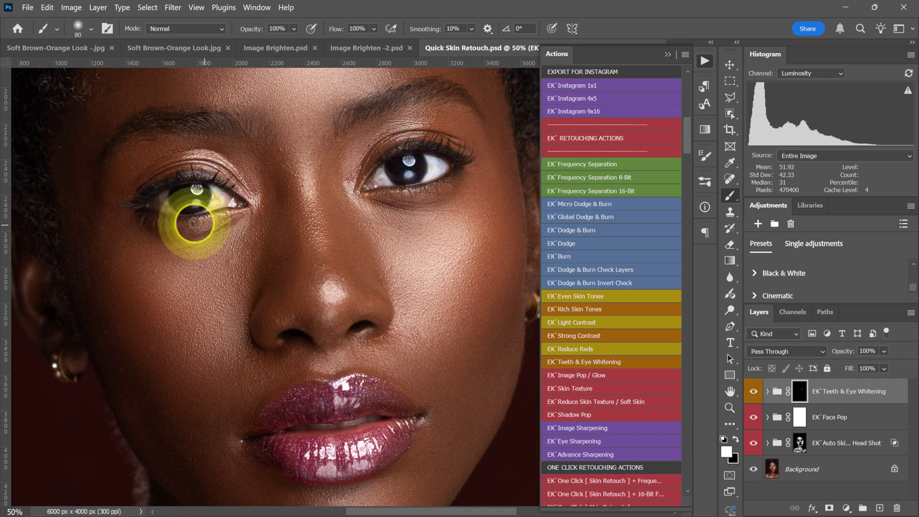
mouse_move(216, 202)
left_mouse_down()
mouse_move(156, 197)
mouse_move(176, 211)
mouse_move(207, 198)
left_mouse_up()
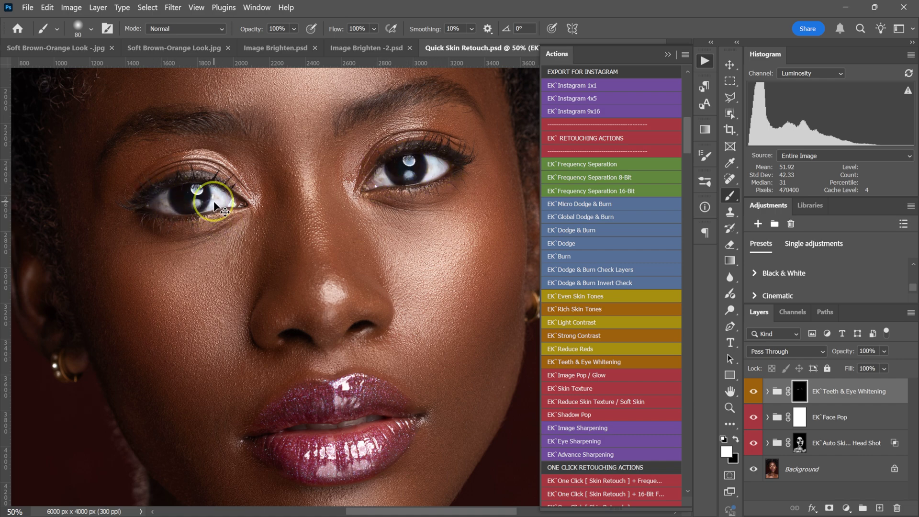
Lower the Teeth & Eye Whitening group's opacity to 75% and toggle the group to compare the effect.
scroll(282, 235, "down", 1)
scroll(418, 300, "down", 1)
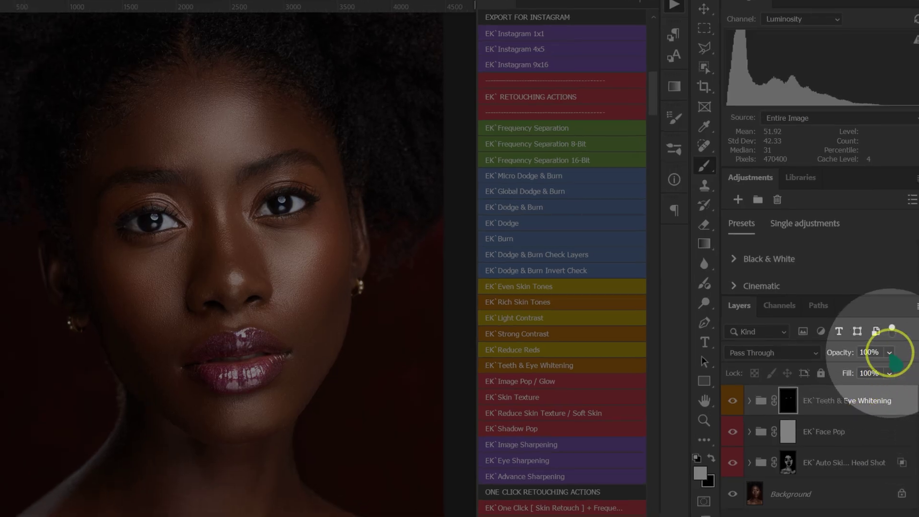
left_click_drag(889, 355, 902, 369)
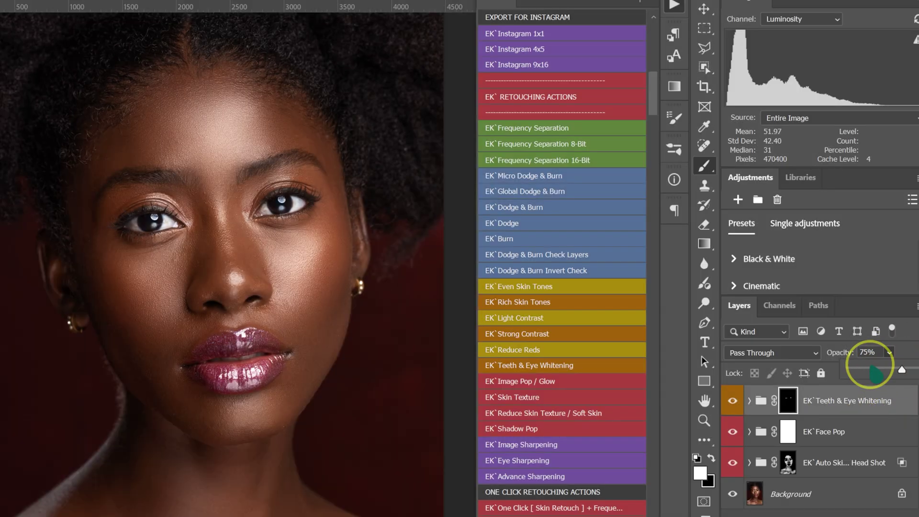
left_click(733, 400)
left_click(733, 402)
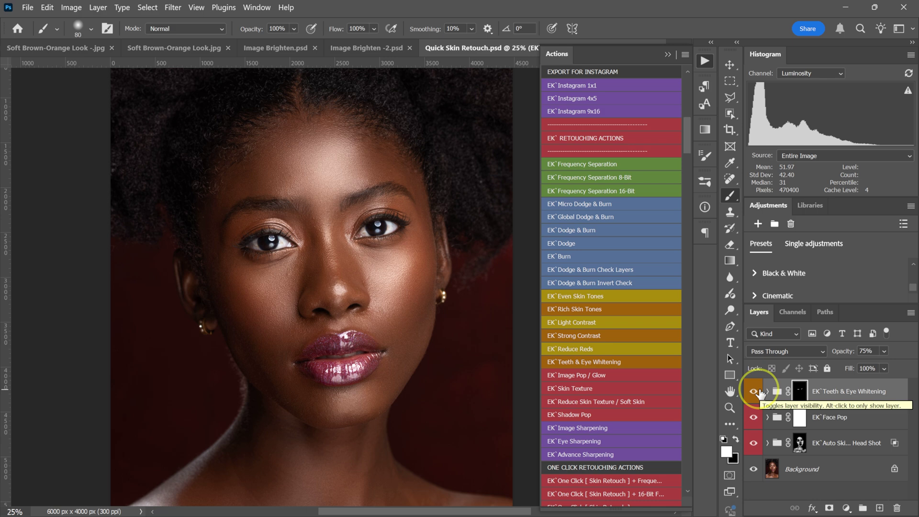
Run the EK Light - Medium - Dark Skin Tones action and expand the All Skin Tones presets in its Gradient Editor.
scroll(627, 308, "up", 15)
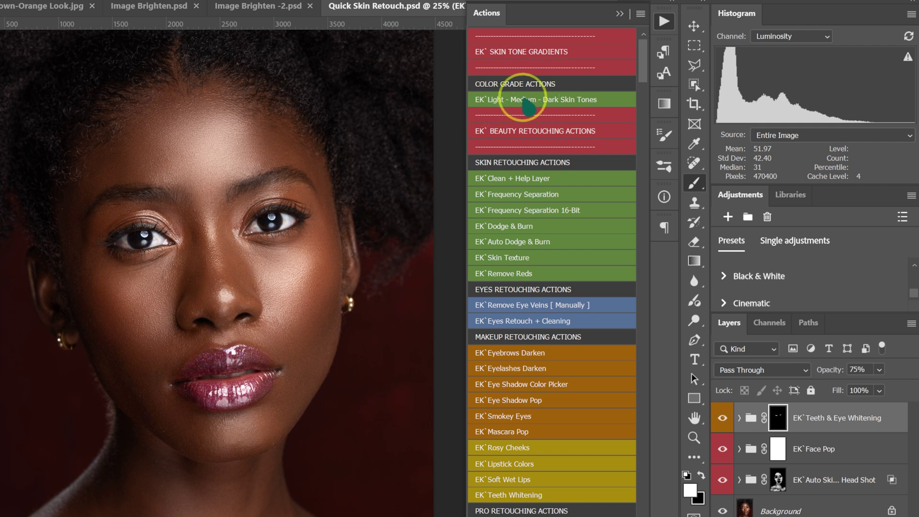
left_click(561, 100)
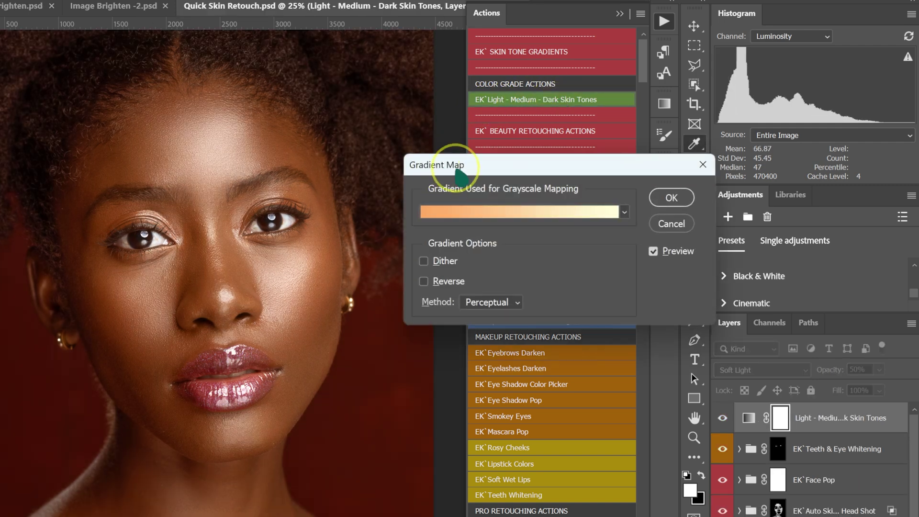
left_click(472, 214)
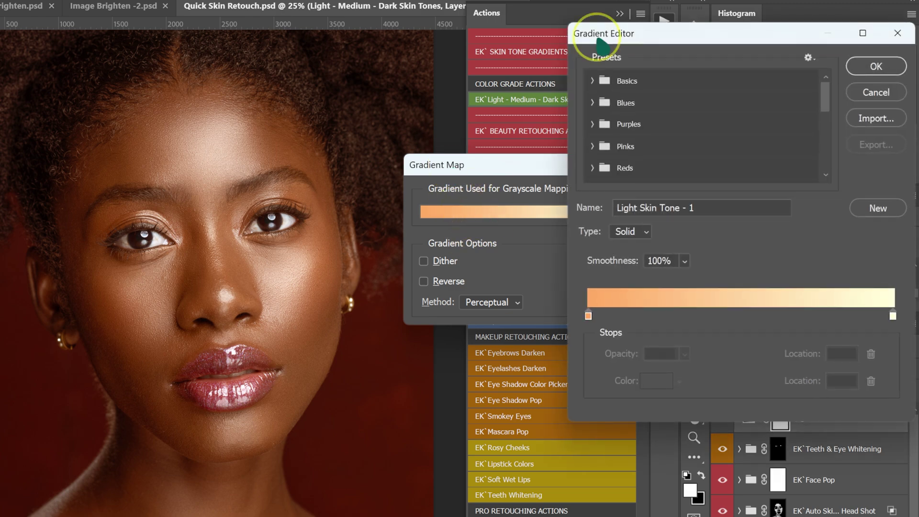
scroll(641, 114, "down", 5)
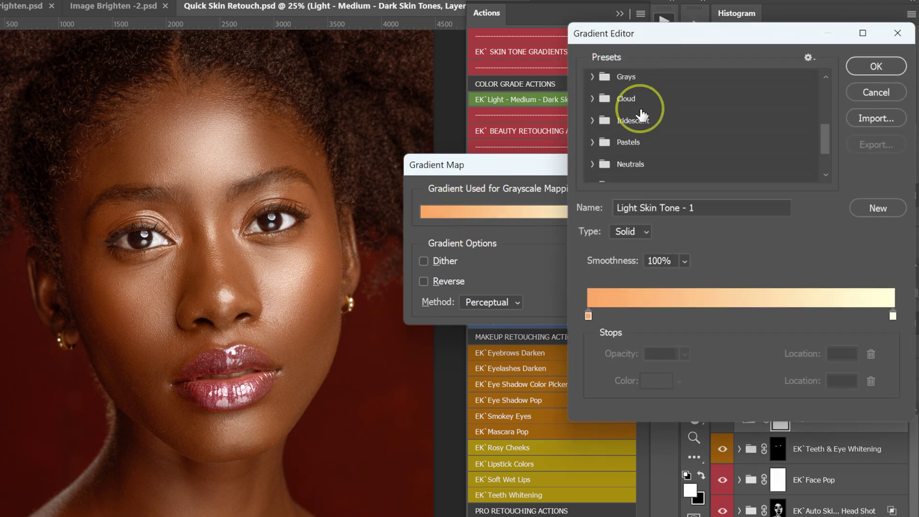
key("alt")
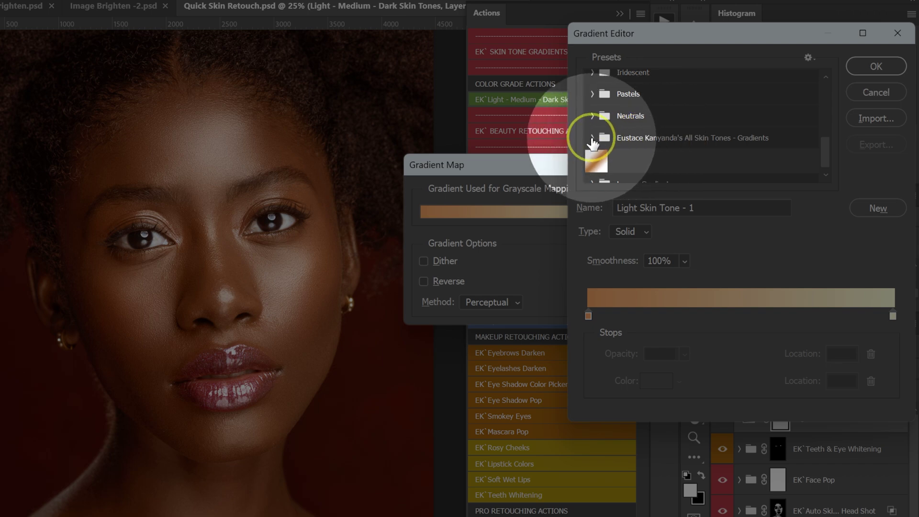
left_click(591, 138)
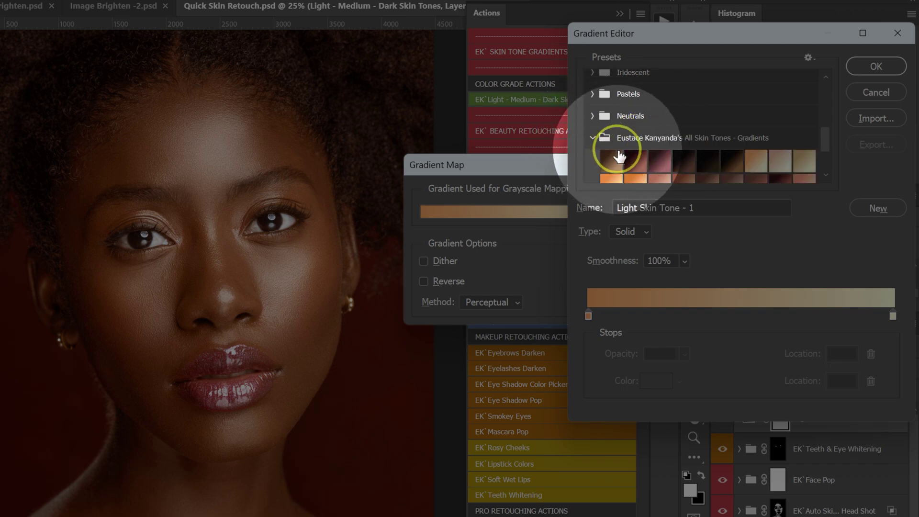
scroll(621, 160, "down", 1)
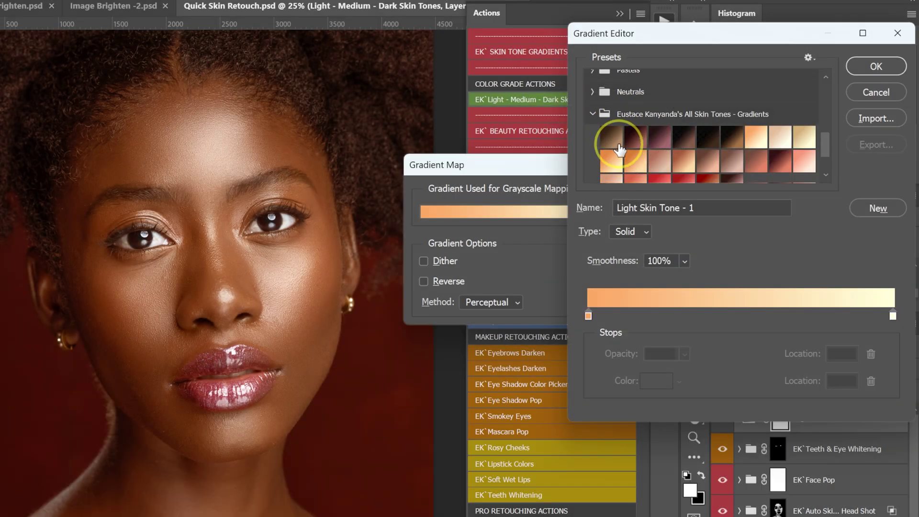
Preview the All Skin Tones gradient presets one after another on the portrait.
left_click(616, 142)
left_click(636, 139)
left_click(657, 139)
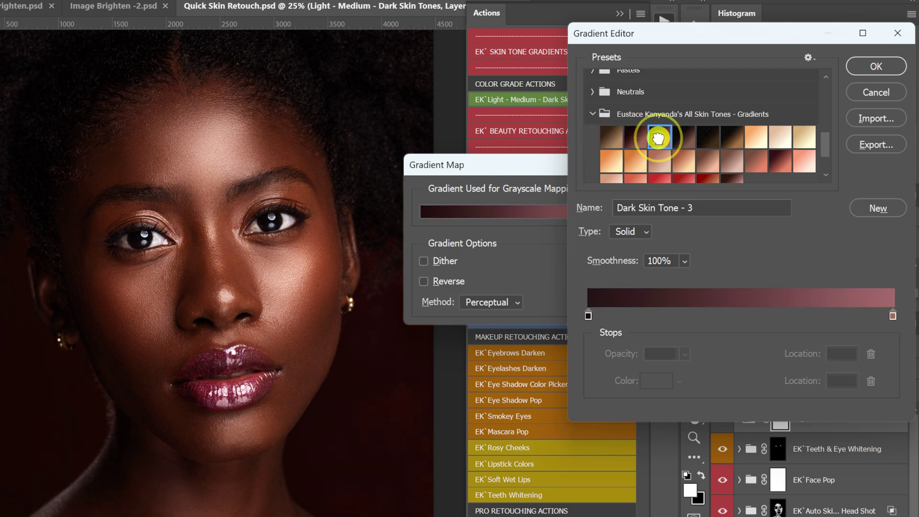
left_click(683, 139)
left_click(716, 142)
left_click(732, 139)
left_click(756, 138)
left_click(780, 139)
left_click(804, 139)
left_click(612, 160)
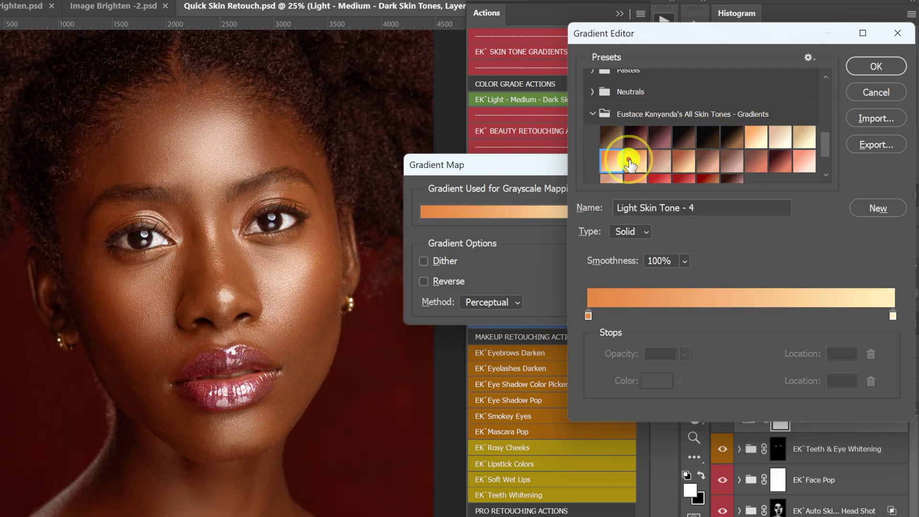
left_click(635, 161)
left_click(663, 162)
left_click(686, 161)
left_click(708, 162)
left_click(732, 161)
left_click(756, 161)
left_click(781, 161)
left_click(611, 178)
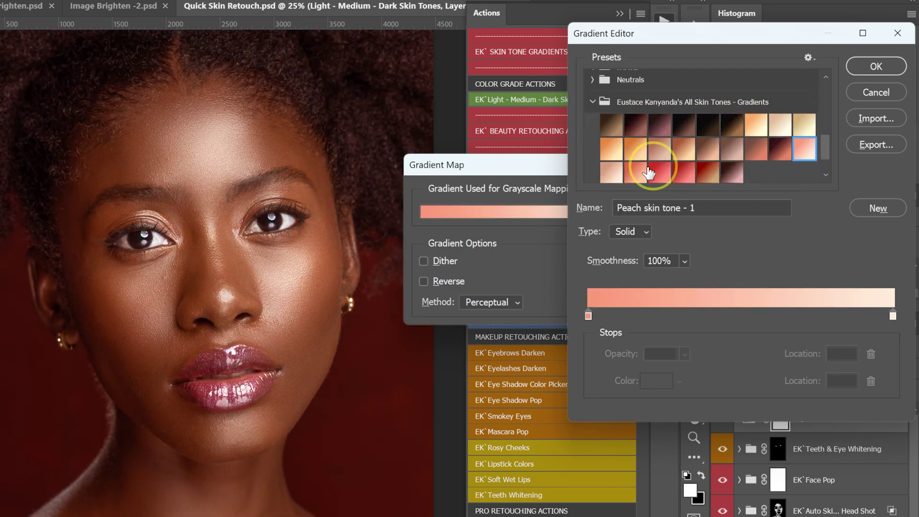
left_click(635, 178)
left_click(661, 178)
left_click(683, 172)
left_click(707, 172)
Apply the Tan to Peach preset to the skin tone gradient map and compare the finished edit with the original background.
left_click(731, 175)
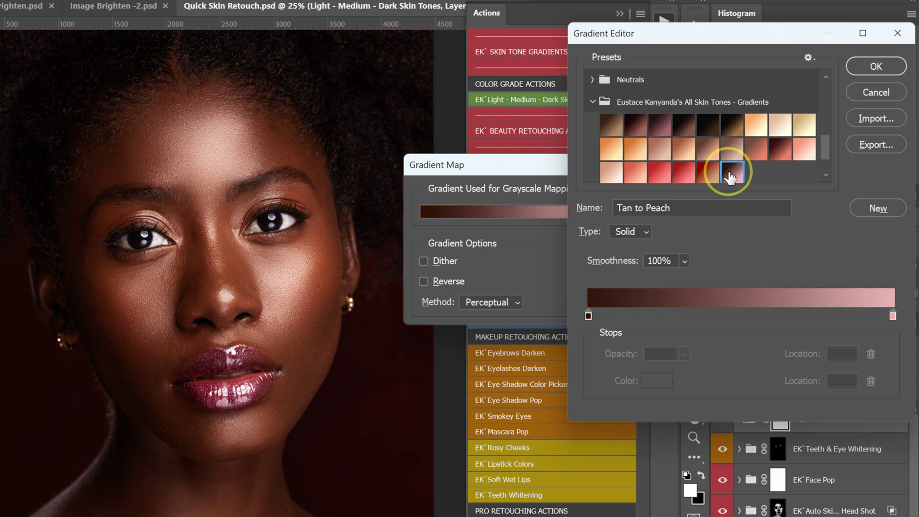
scroll(730, 174, "down", 1)
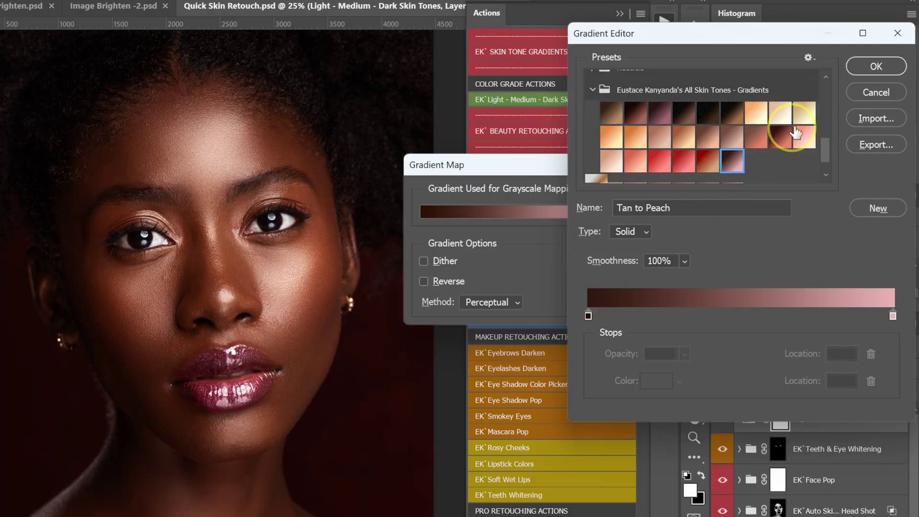
left_click(876, 66)
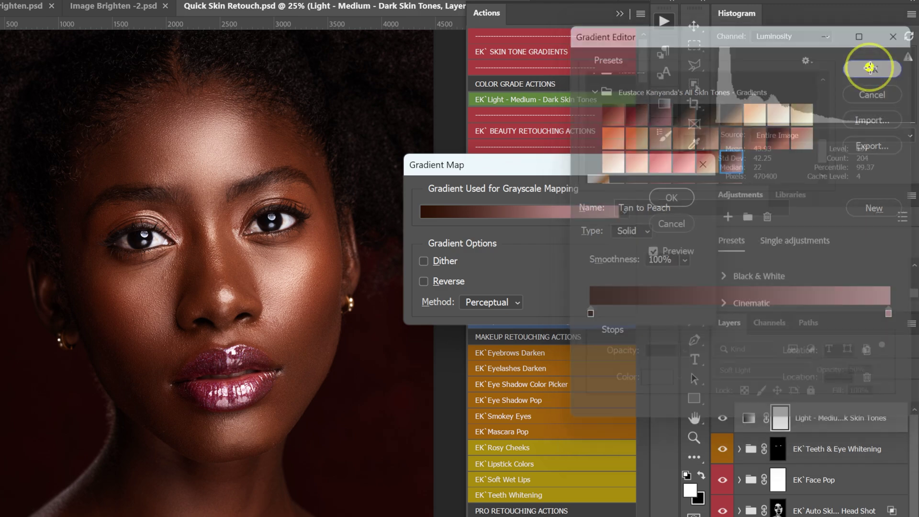
left_click(670, 198)
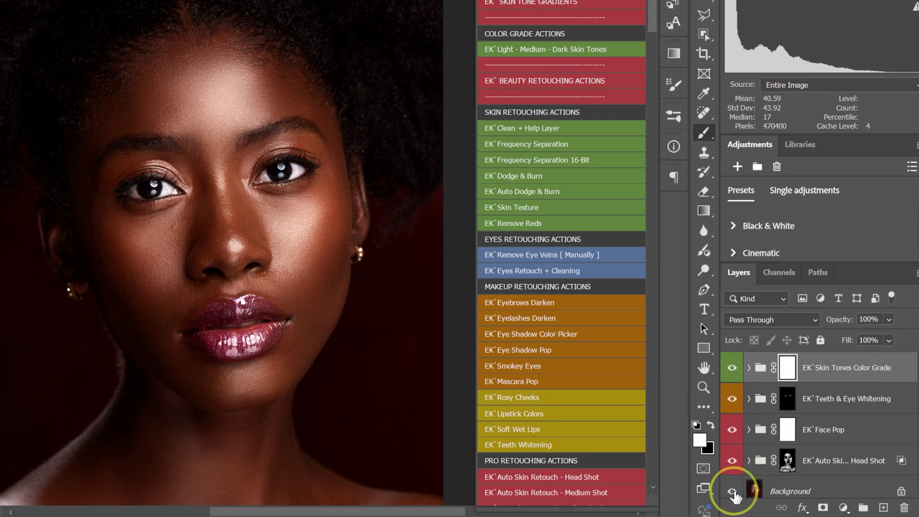
left_click(732, 491, "alt")
left_click(732, 491, "alt")
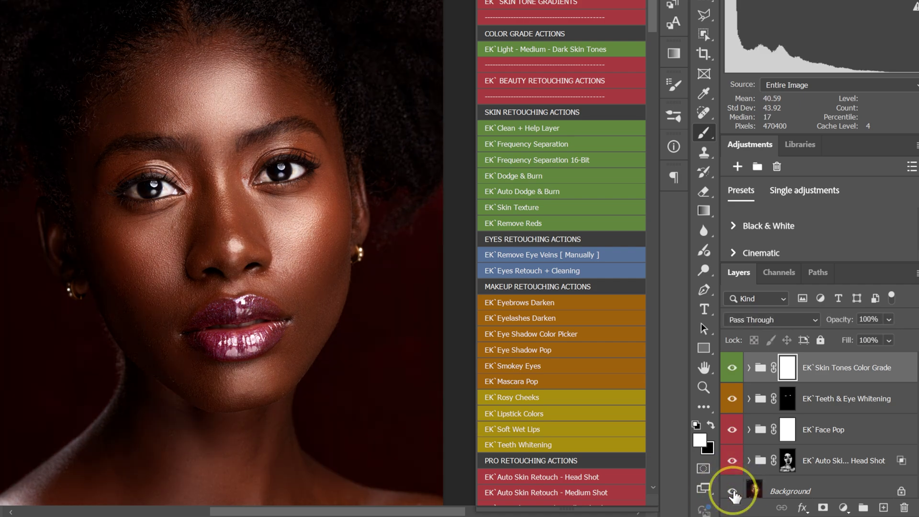
Compare the full edit with the original, lower the Skin Tones Color Grade group's opacity to 75%, and toggle the group to check it.
left_click(732, 492, "alt")
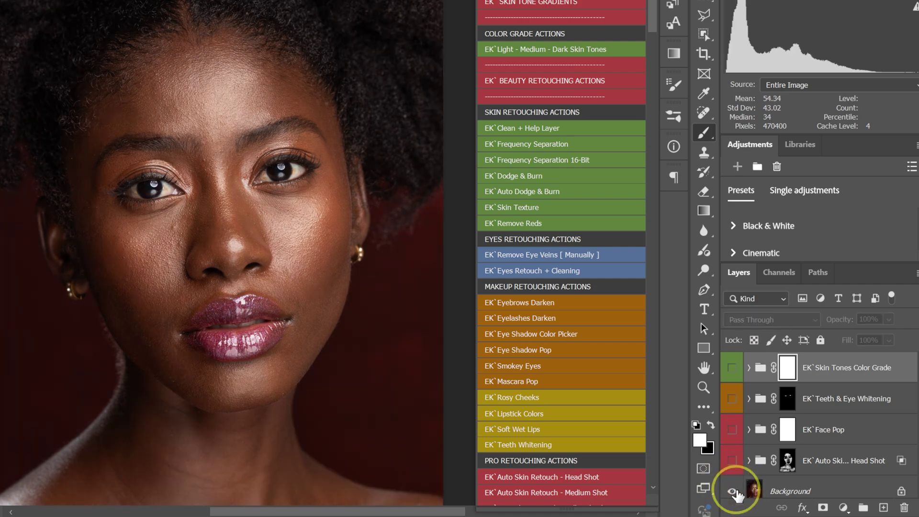
left_click(732, 491, "alt")
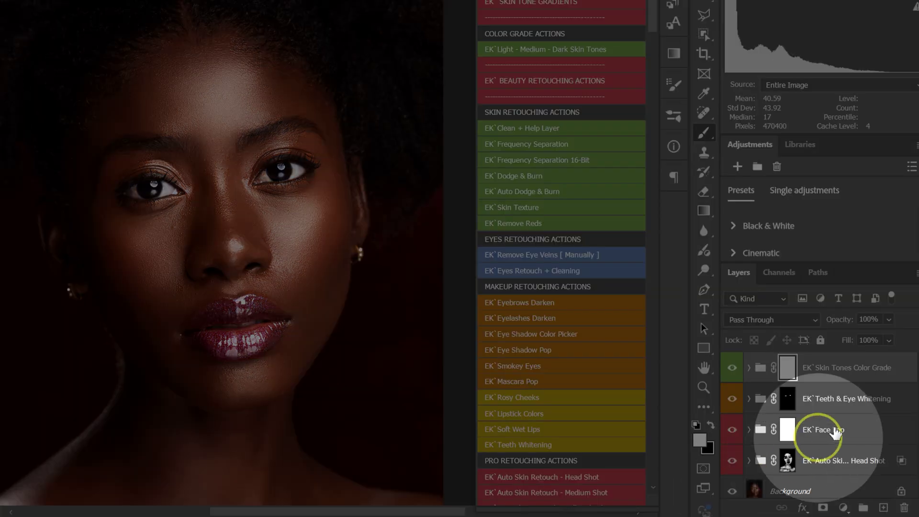
left_click(889, 320)
left_click_drag(915, 336, 903, 338)
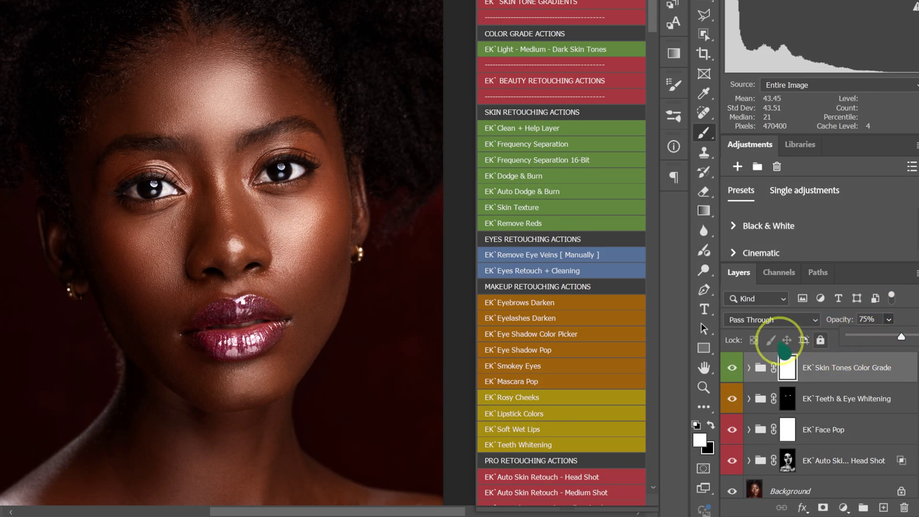
left_click(731, 369)
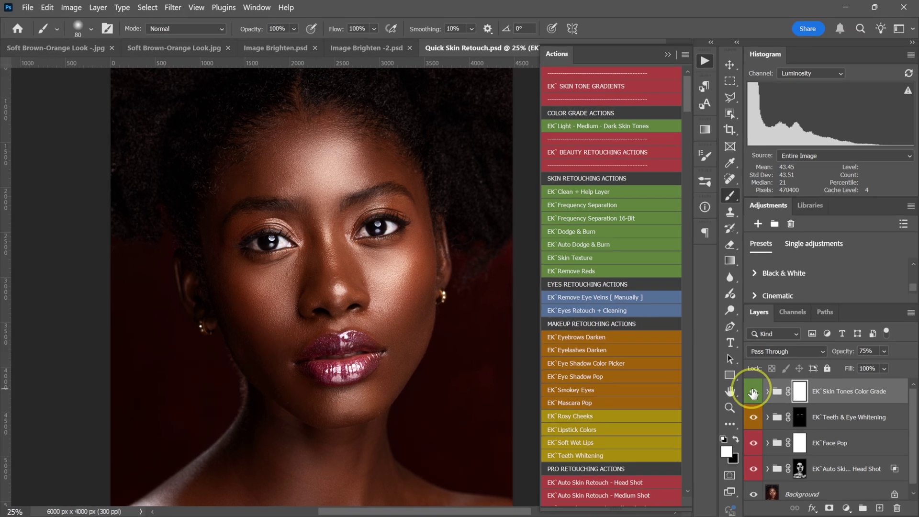
left_click(732, 369)
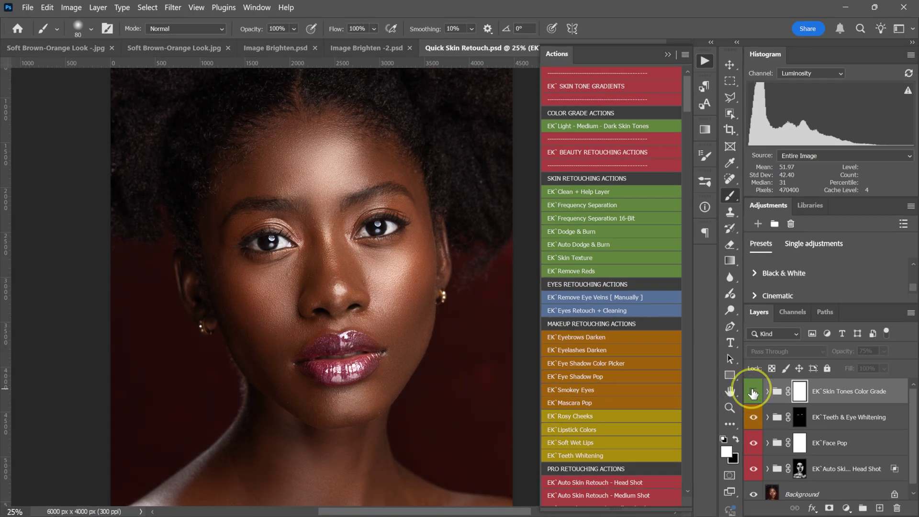
left_click(753, 392)
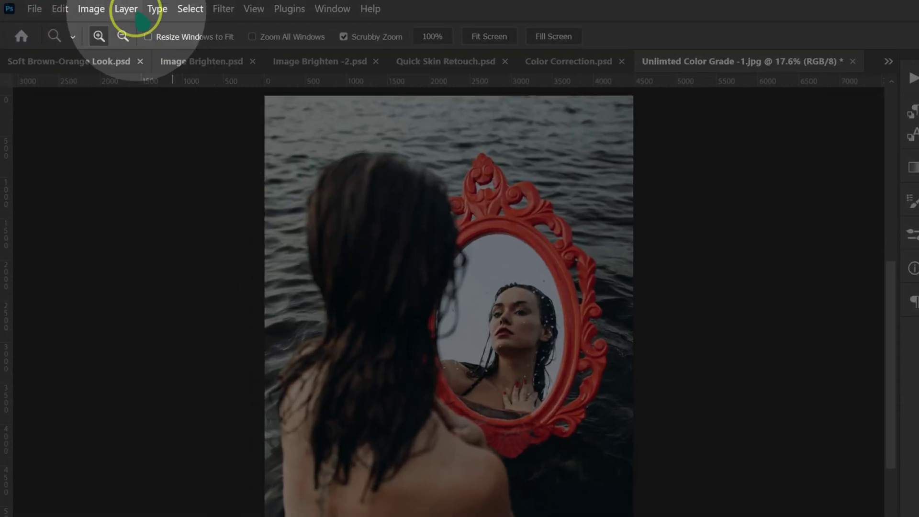
Add a Gradient Map adjustment layer at 30% opacity above the background of the mirror photo.
left_click(97, 7)
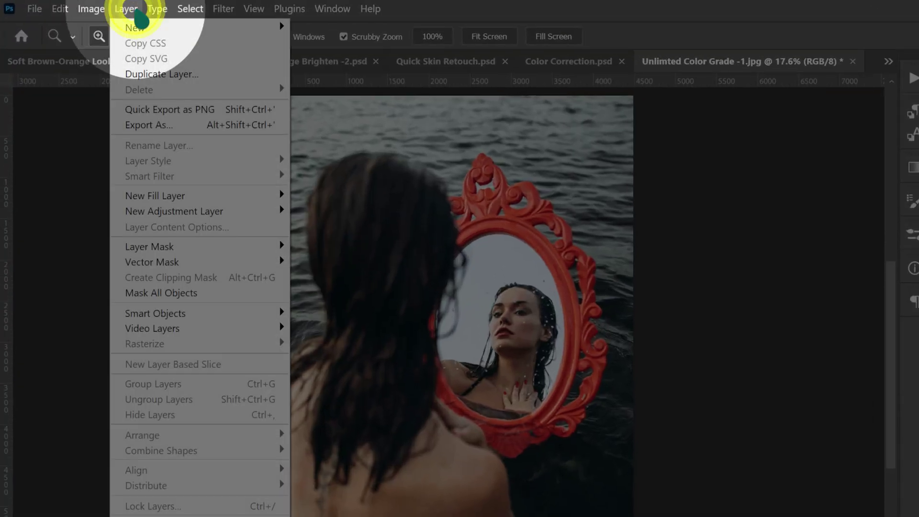
mouse_move(268, 211)
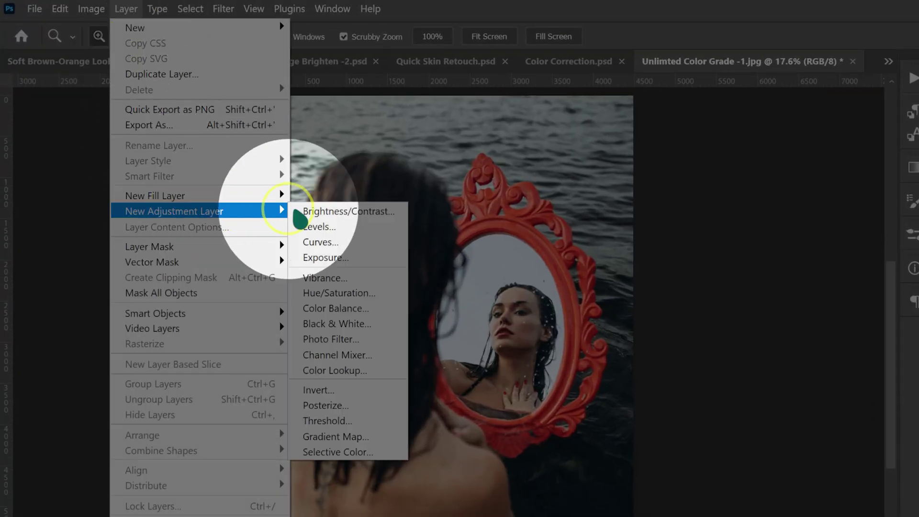
left_click(348, 436)
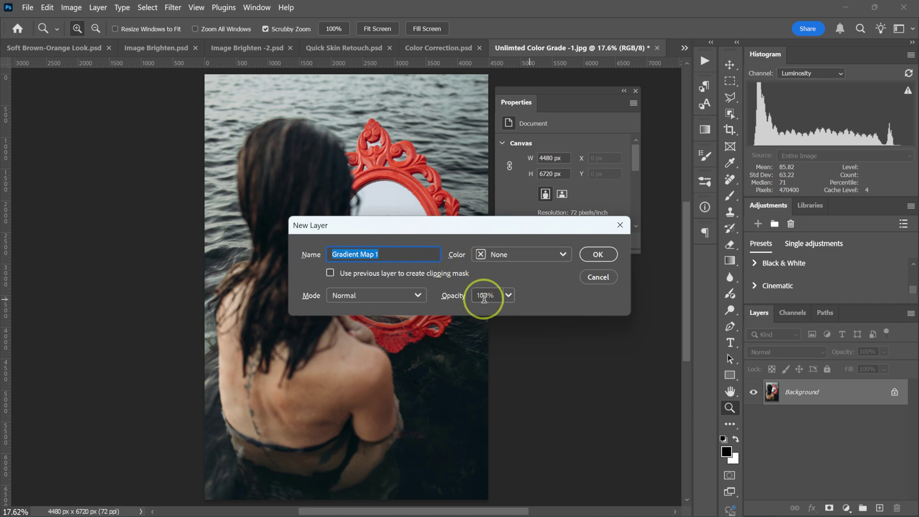
left_click(493, 296)
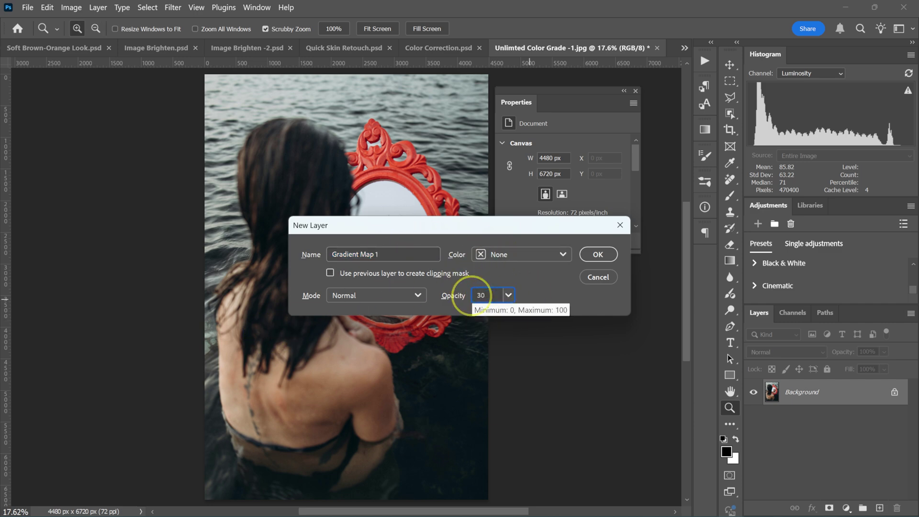
left_click(598, 255)
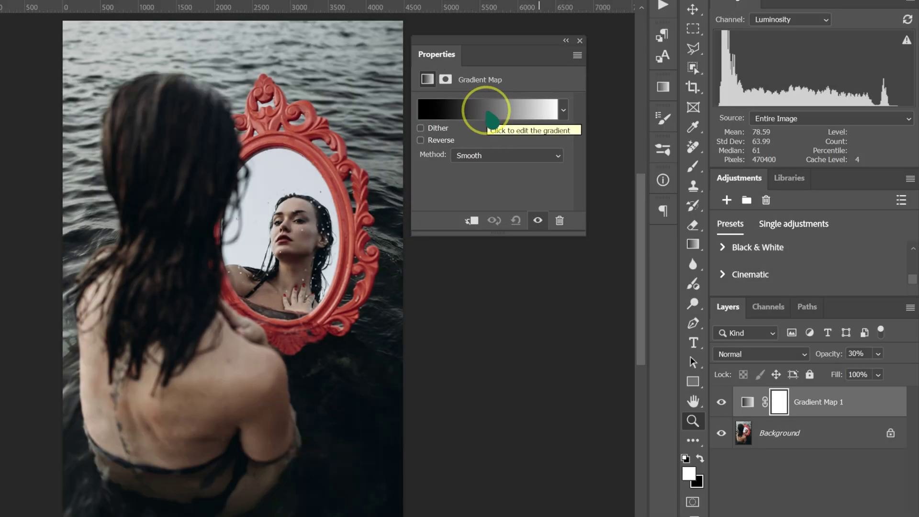
Open the gradient map's Gradient Editor and change the gradient to the Noise type with a roughness of 20%.
left_click(491, 117)
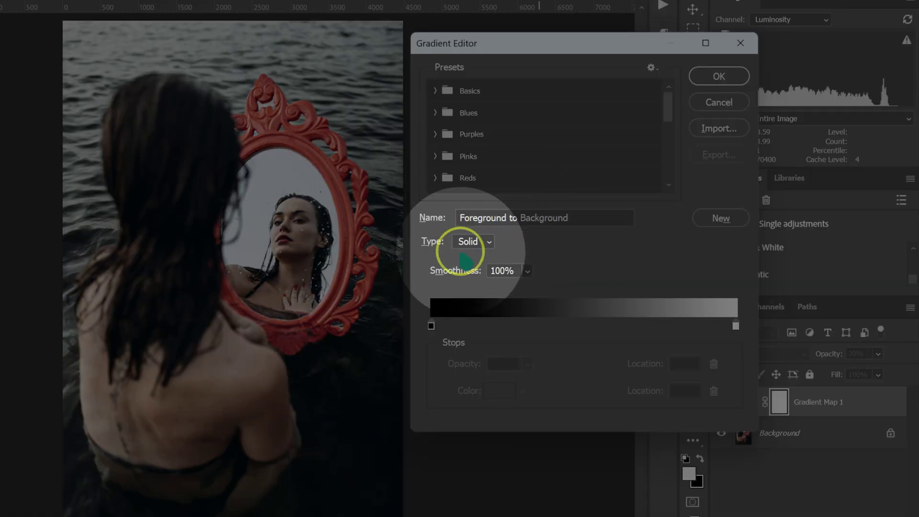
key("alt")
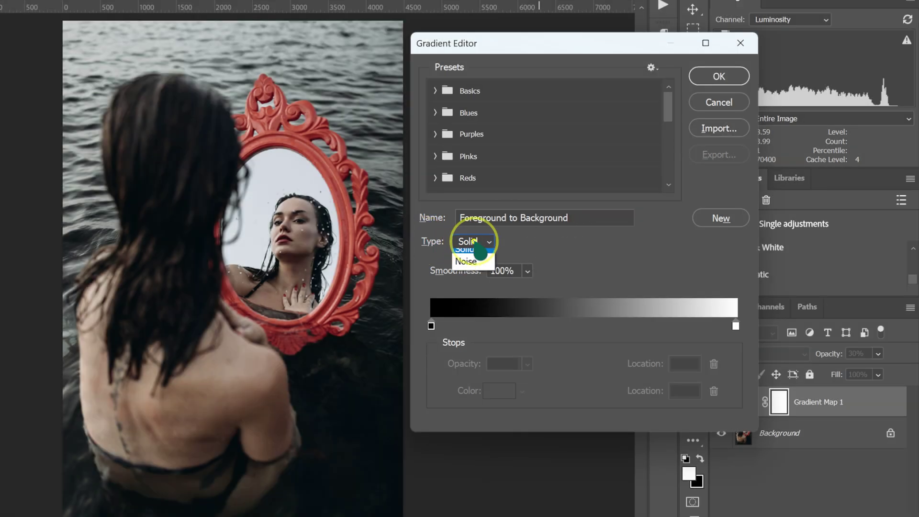
left_click(469, 261)
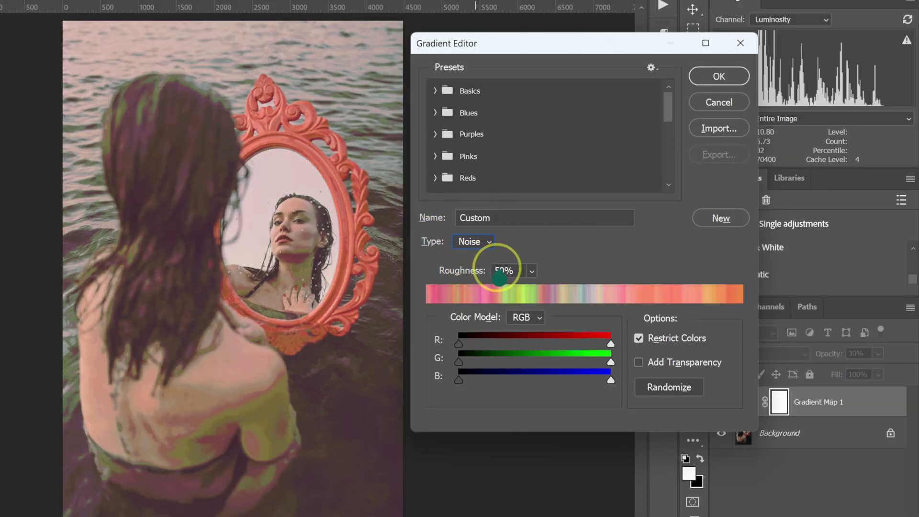
left_click(495, 270)
type("20")
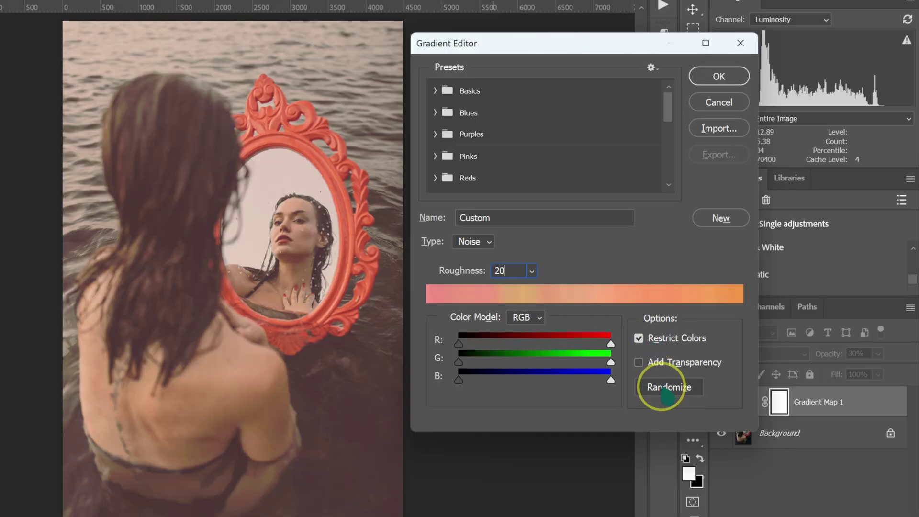
Randomize the noise gradient until an orange-to-green blend comes up and save it as a new preset.
left_click(666, 394)
left_click(667, 393)
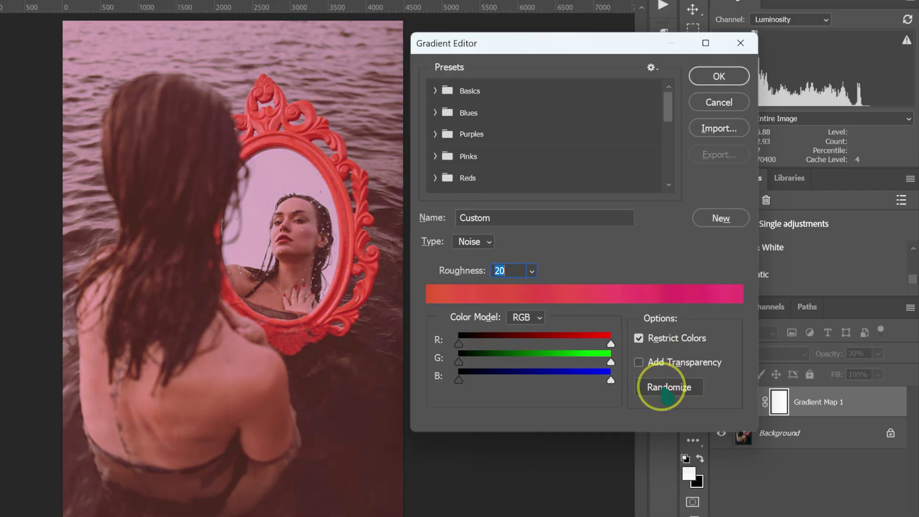
left_click(666, 393)
left_click(667, 393)
left_click(666, 394)
left_click(666, 393)
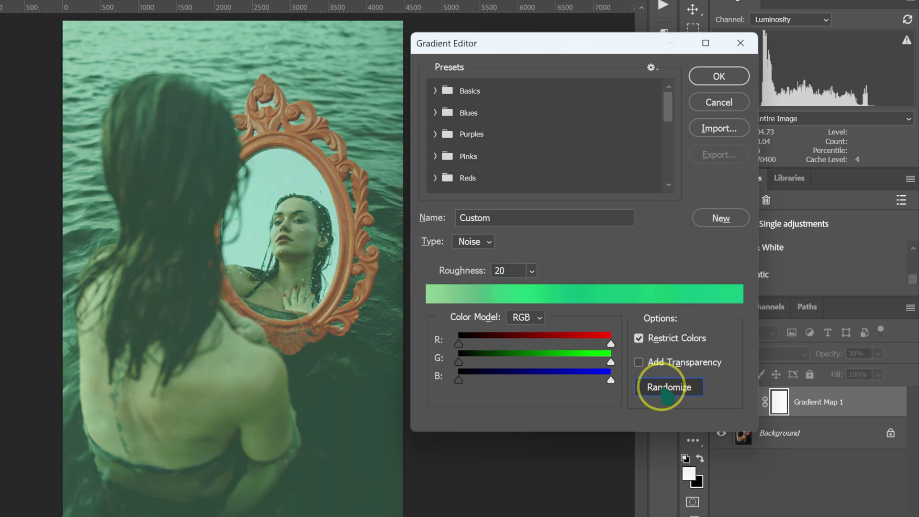
left_click(667, 393)
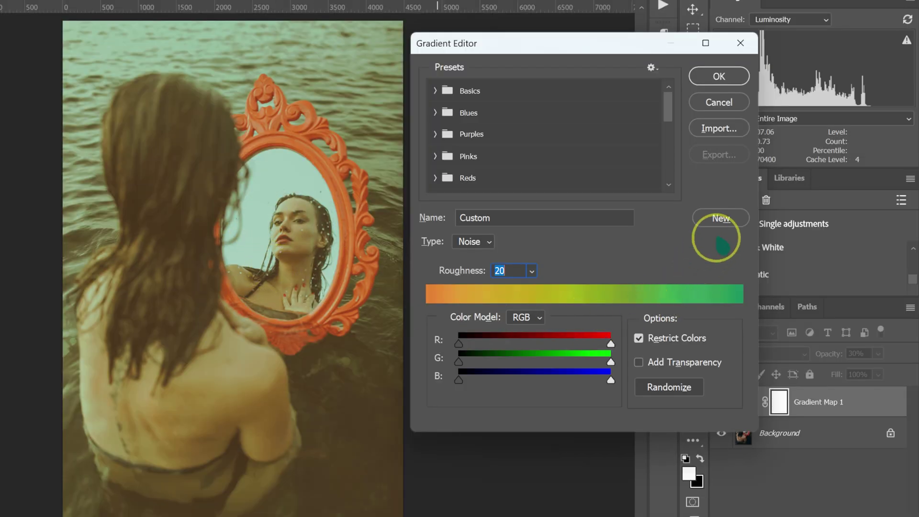
left_click(721, 218)
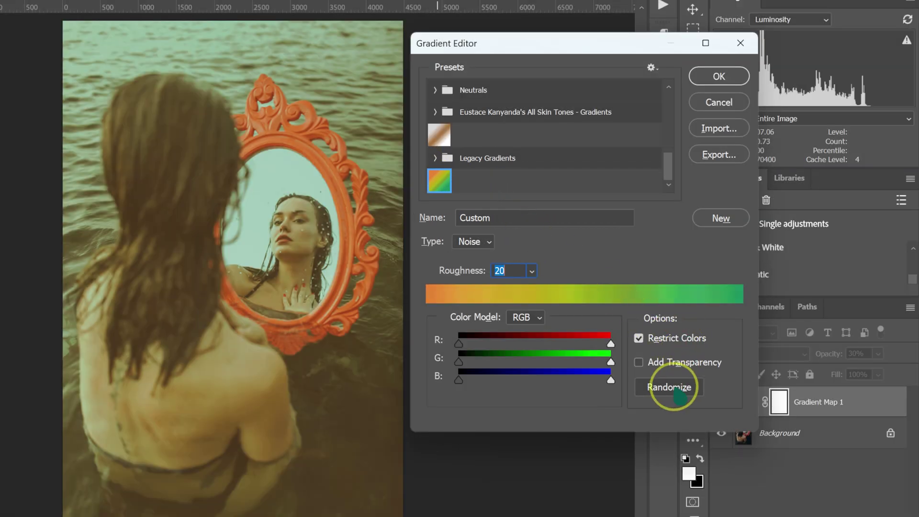
Randomize the noise gradient again to a pink-to-yellow blend, save it as a new preset and apply it to the gradient map.
left_click(679, 395)
left_click(678, 396)
left_click(679, 395)
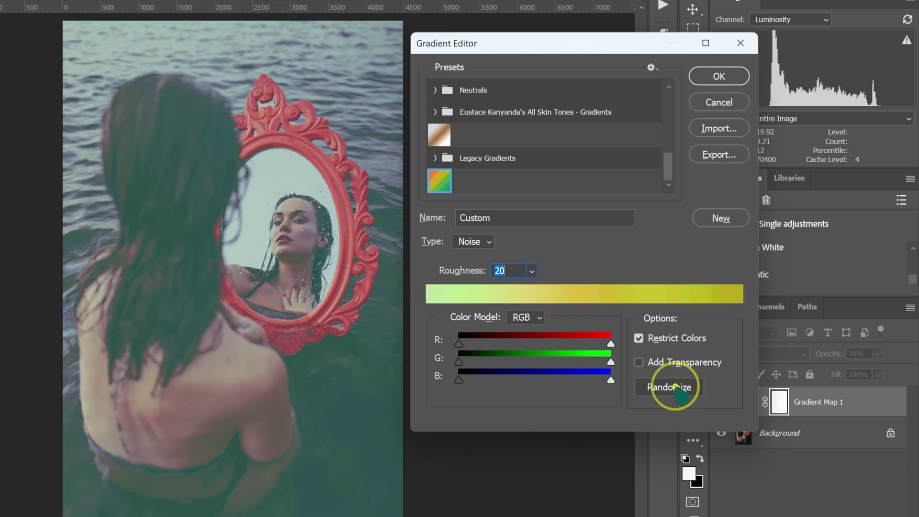
left_click(678, 393)
left_click(678, 394)
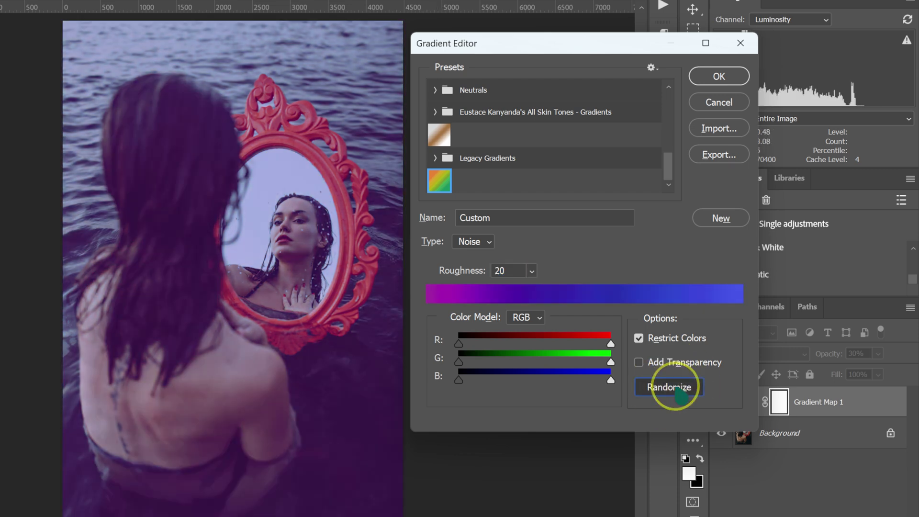
left_click(679, 394)
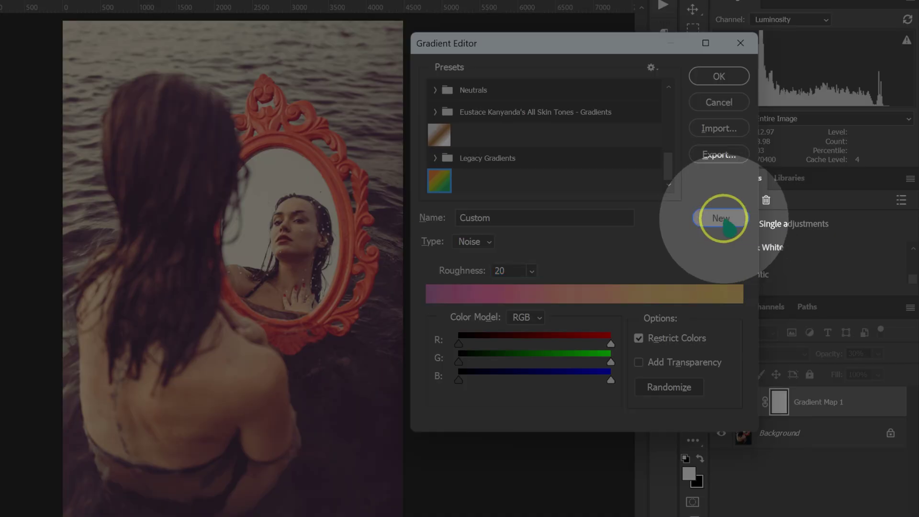
left_click(723, 219)
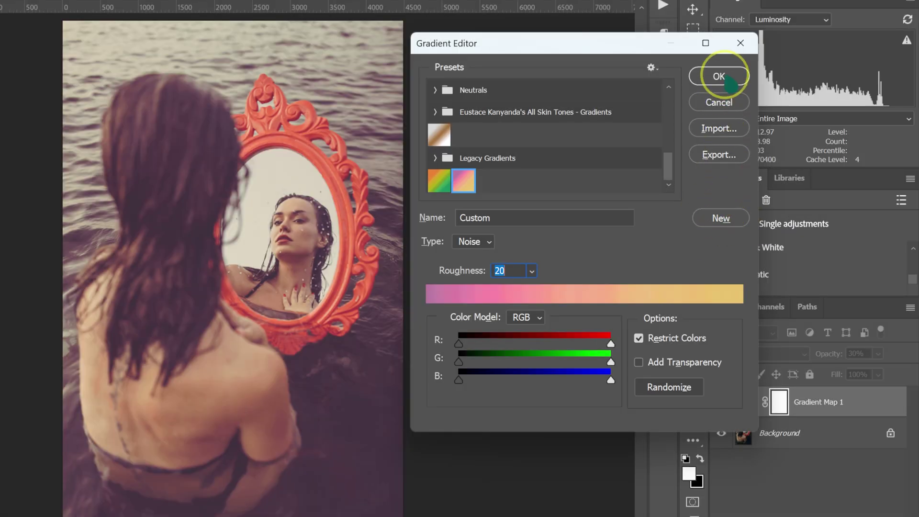
left_click(719, 77)
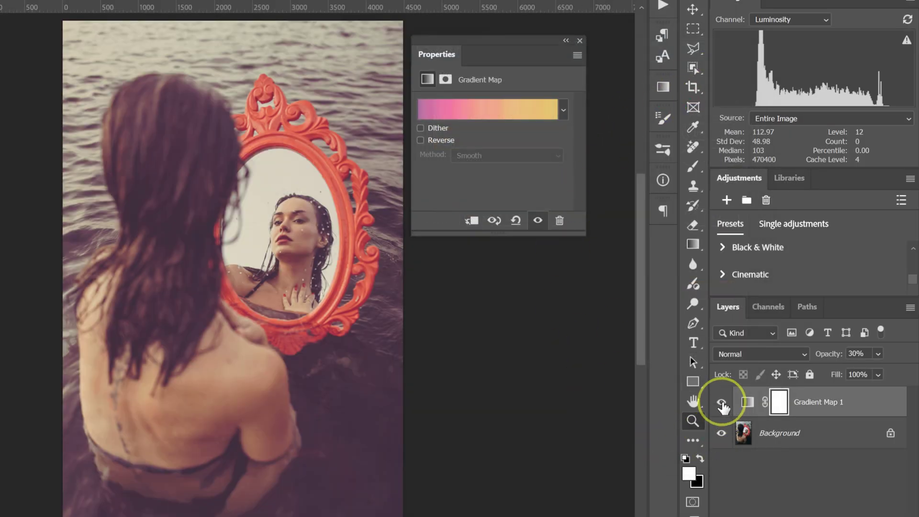
Toggle the gradient map layer's visibility to compare the color grade with the original, and close its properties.
left_click(721, 403)
left_click(721, 403)
left_click(722, 403)
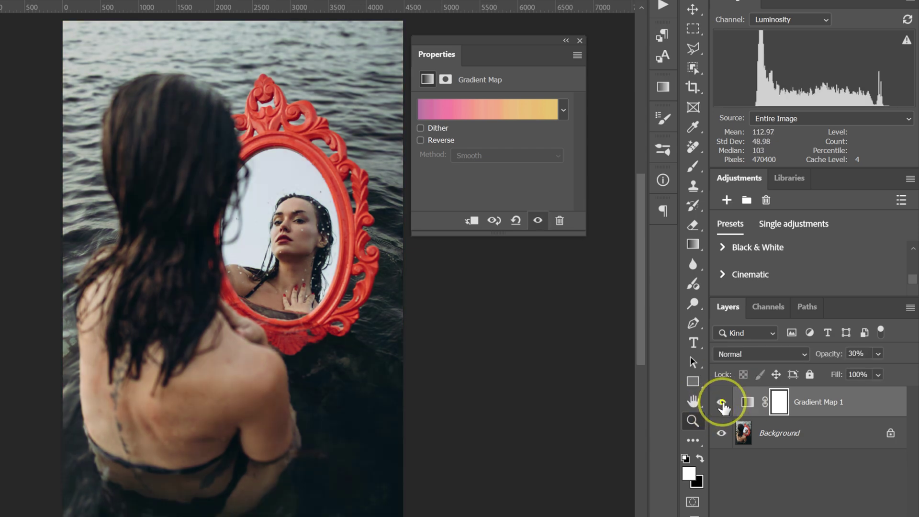
left_click(722, 403)
left_click(579, 41)
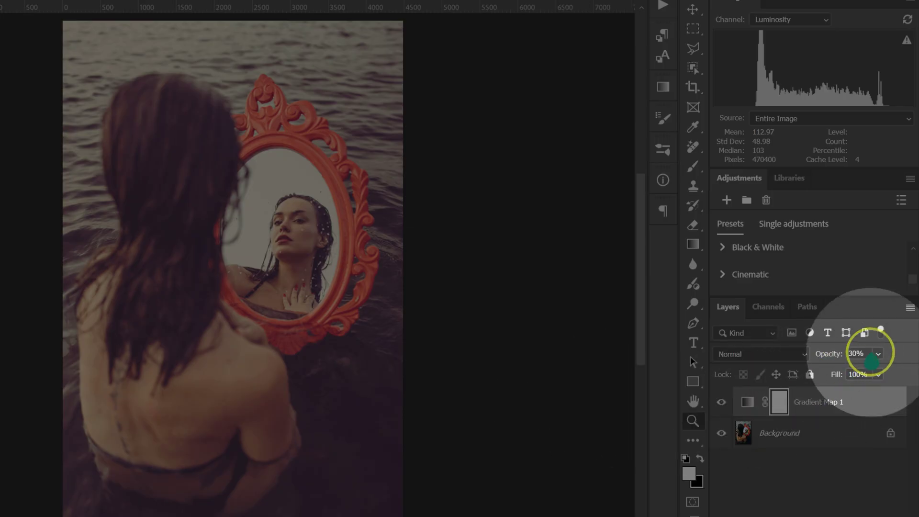
Reduce the gradient map layer's opacity to 20% and toggle its visibility to compare the softer grade.
left_click(878, 354)
left_click_drag(858, 371, 852, 371)
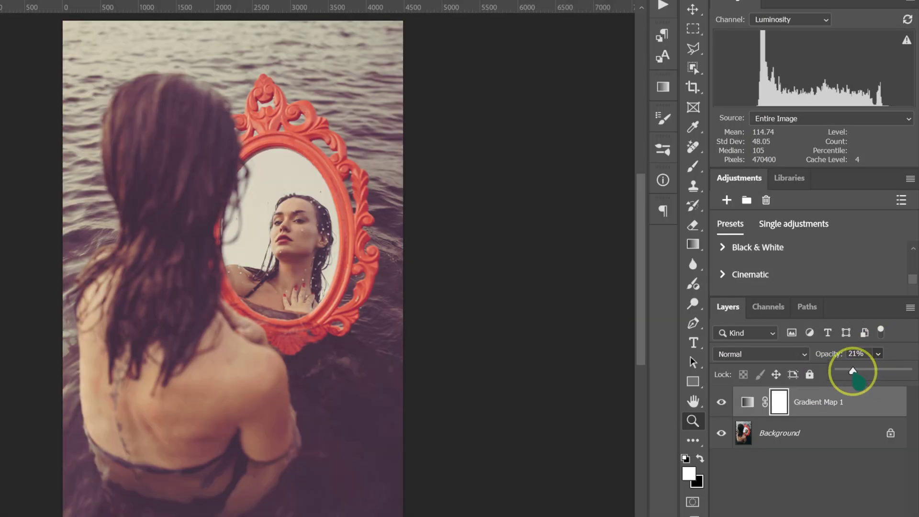
left_click(723, 404)
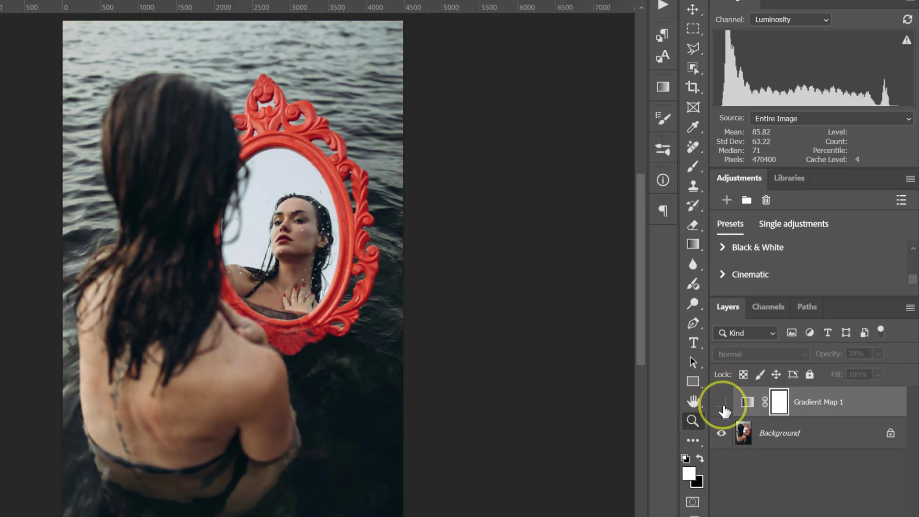
left_click(721, 403)
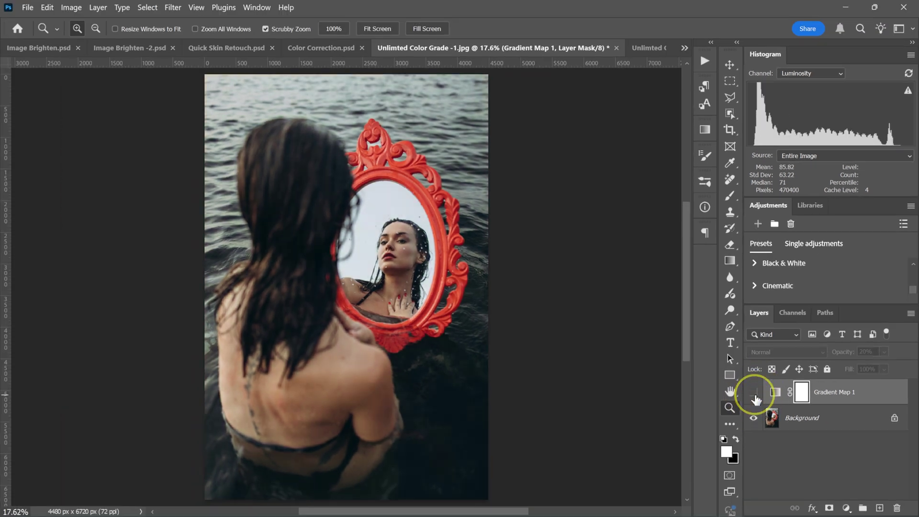
left_click(755, 397)
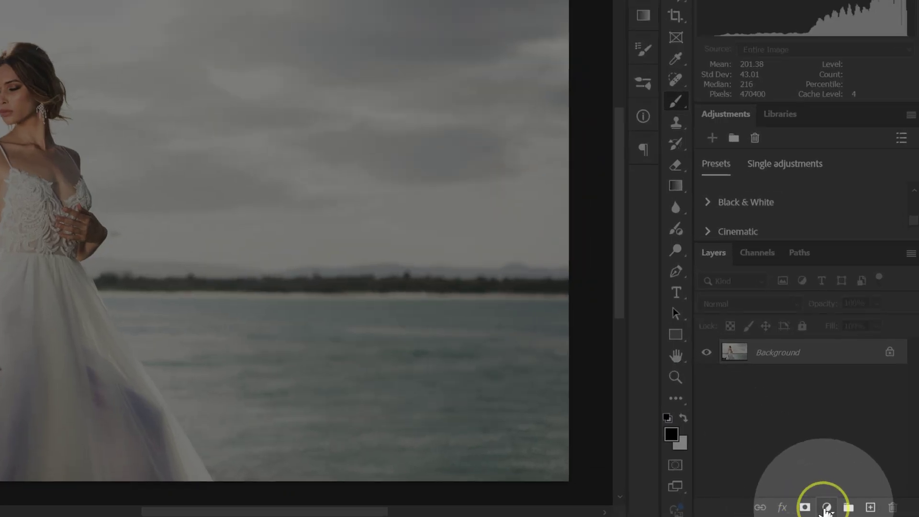
Add a Curves adjustment layer to the bride photo and auto-correct it using Find Dark & Light Colors with Snap Neutral Midtones.
left_click(827, 508)
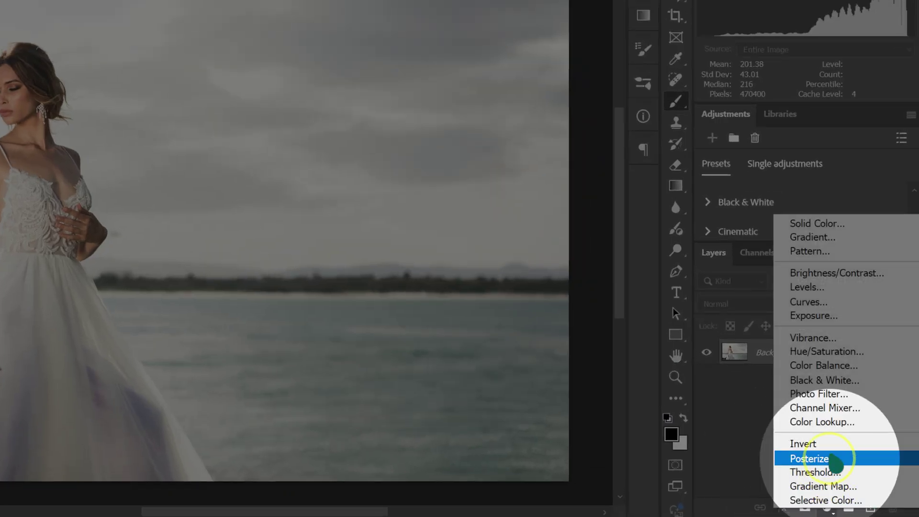
left_click(821, 306)
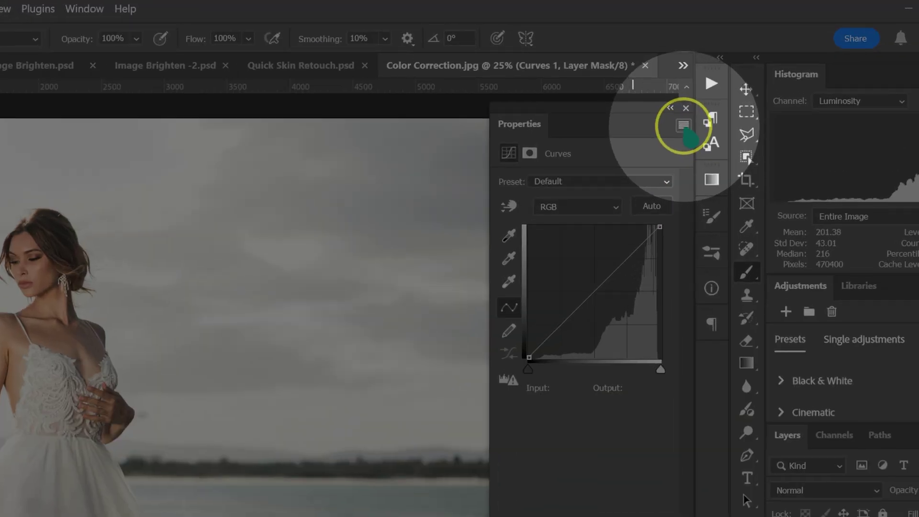
left_click(684, 125)
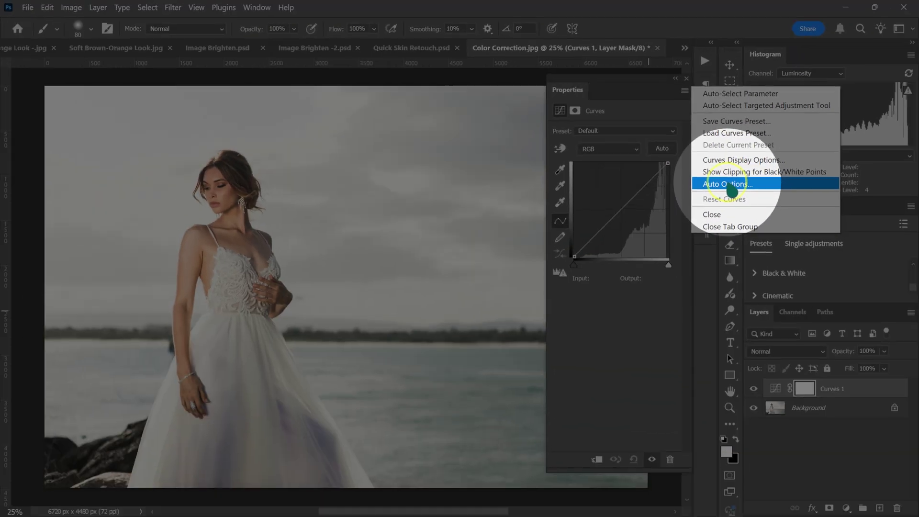
left_click(746, 258)
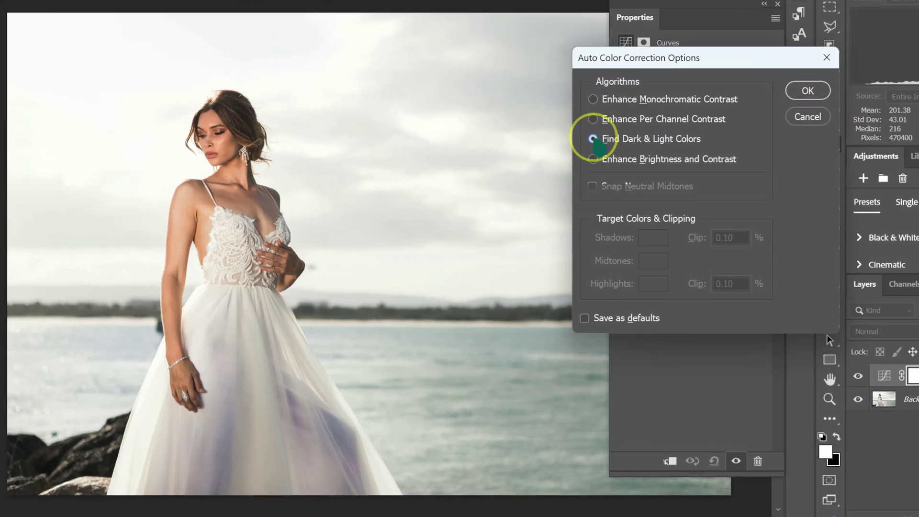
left_click(593, 139)
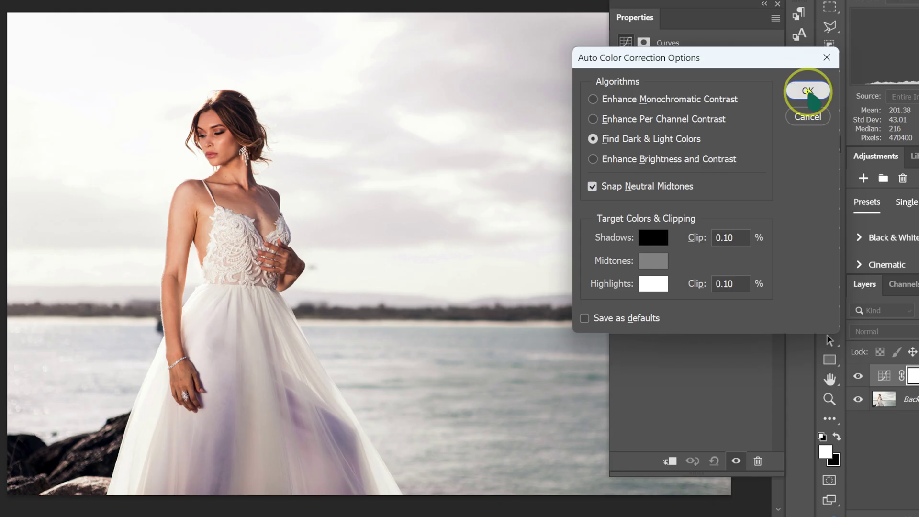
left_click(808, 91)
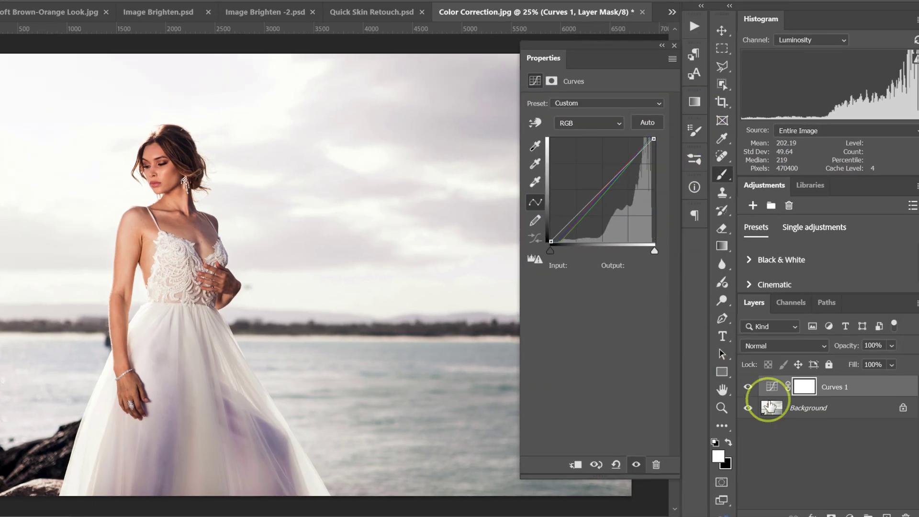
Toggle the Curves layer's visibility to compare the color correction with the original bride photo.
left_click(747, 387)
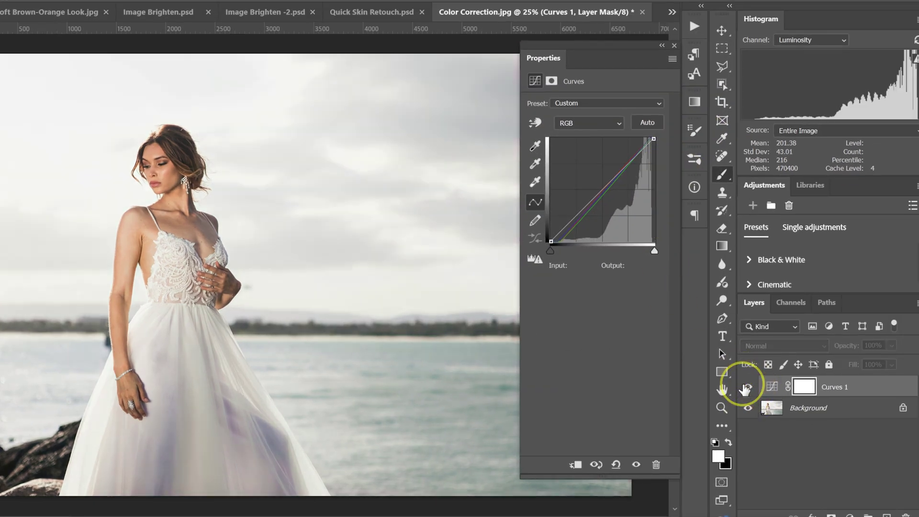
left_click(746, 387)
left_click(747, 387)
left_click(747, 387)
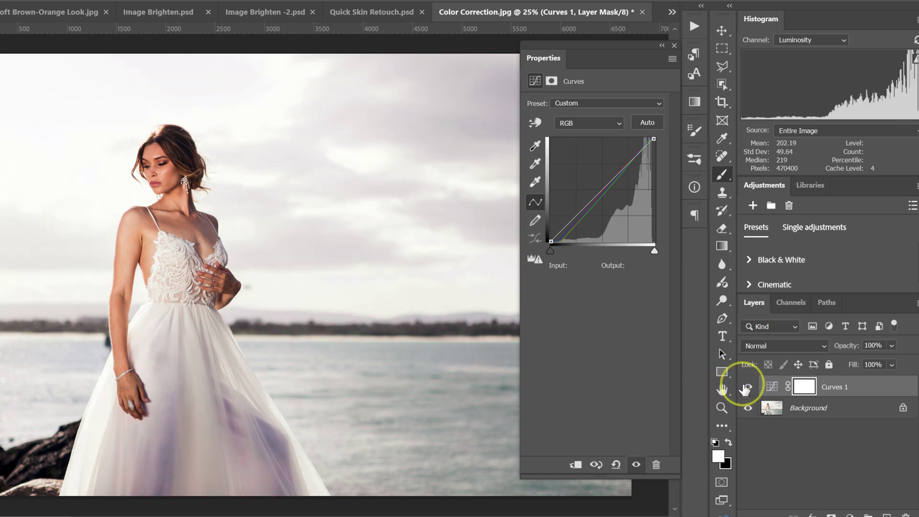